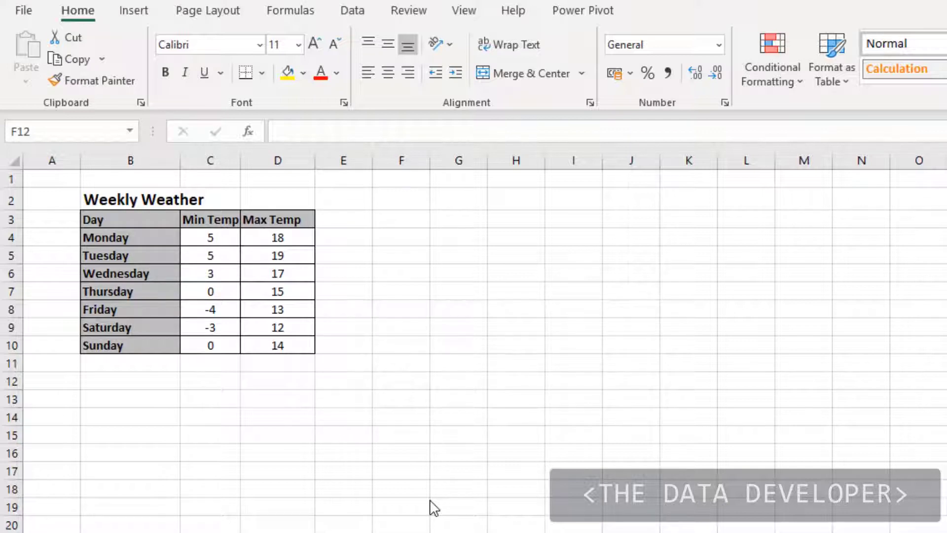
Insert a 2-D Clustered Column chart from the Weekly Weather table in B3:D10
{"action": "left_click", "coordinate": [184, 403]}
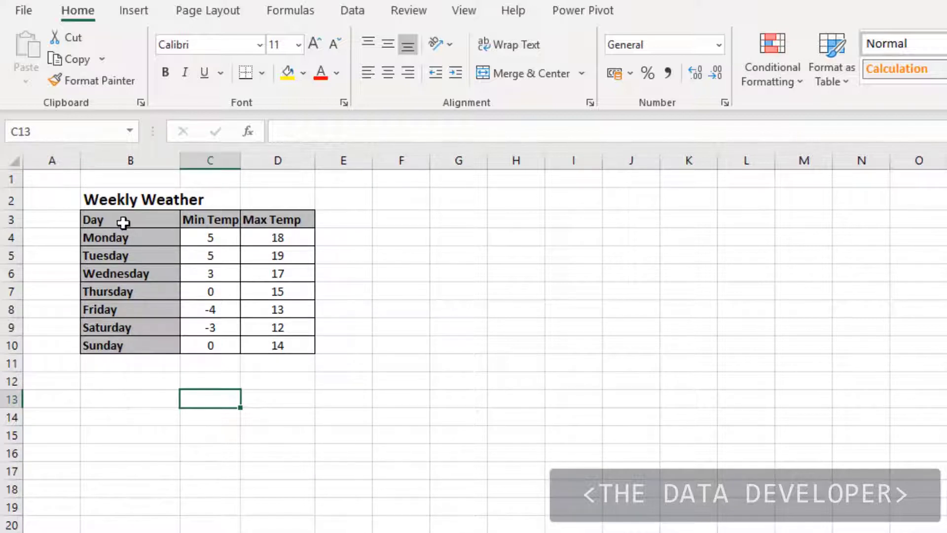
{"action": "left_click_drag", "start_coordinate": [123, 222], "coordinate": [276, 341]}
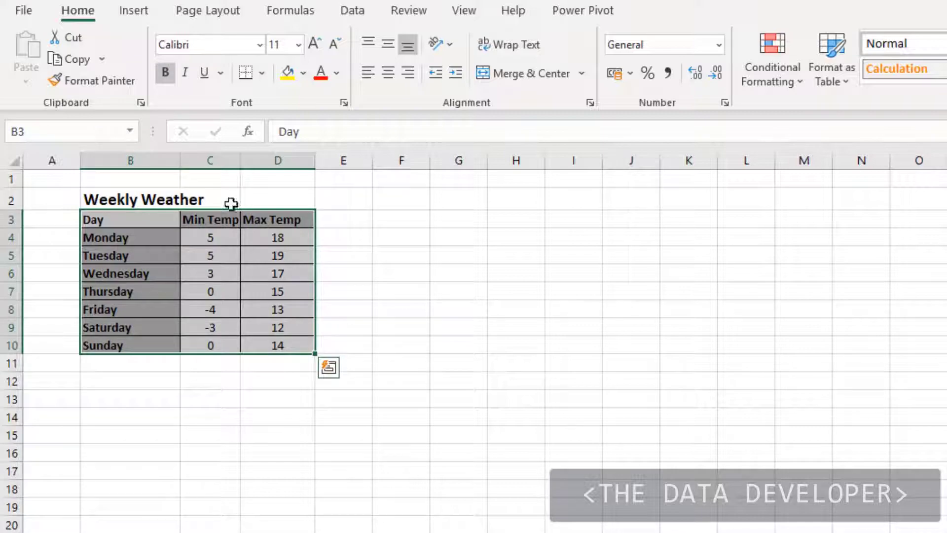
{"action": "left_click", "coordinate": [141, 12]}
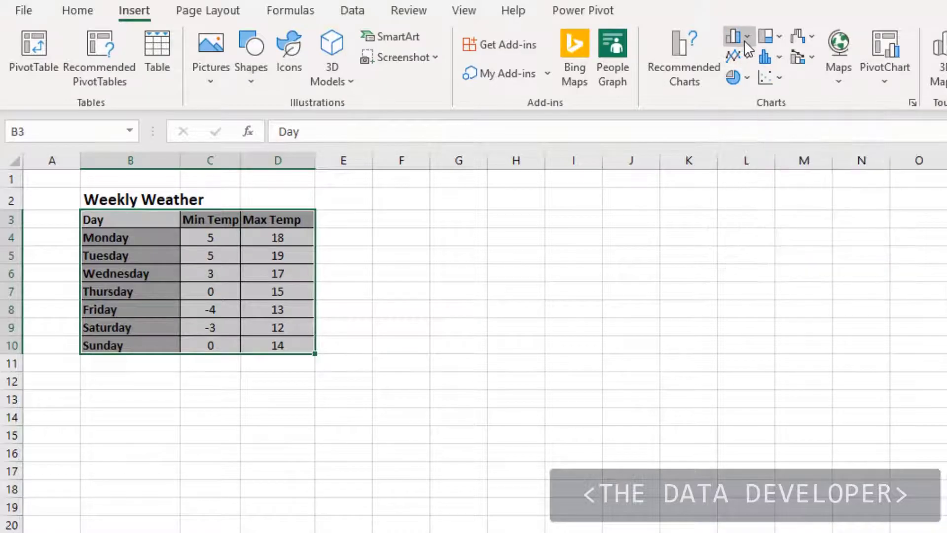
{"action": "left_click", "coordinate": [734, 37]}
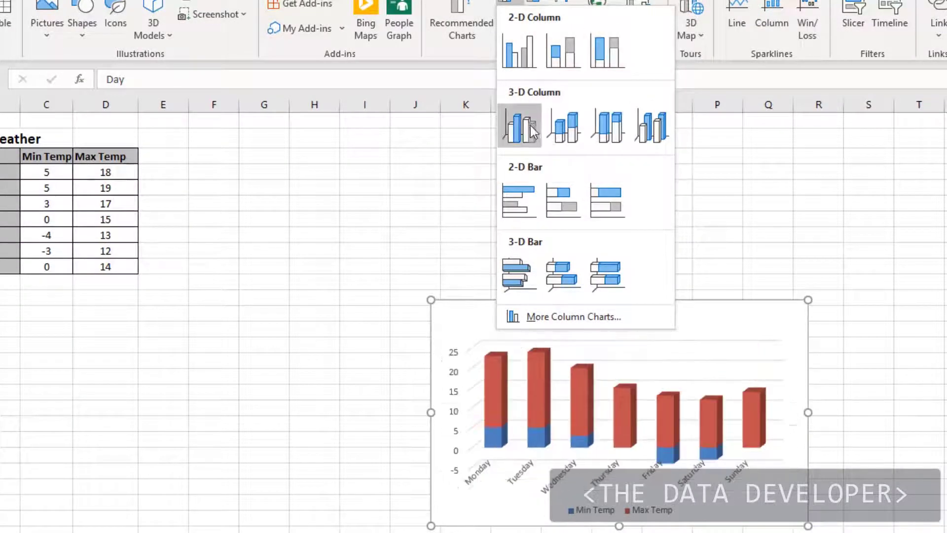
{"action": "left_click", "coordinate": [527, 49]}
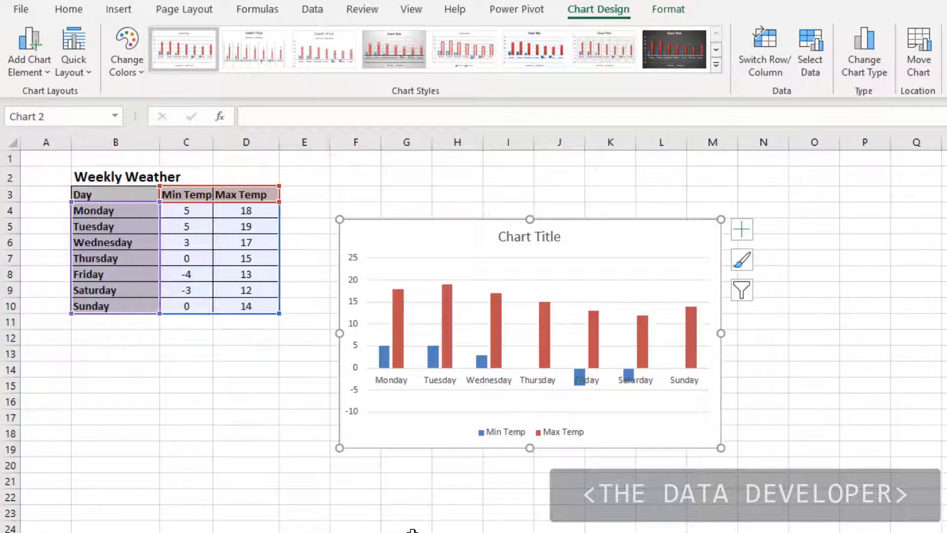
Deselect and reselect the chart to examine its contextual Chart Design and Format tools
{"action": "left_click", "coordinate": [276, 414]}
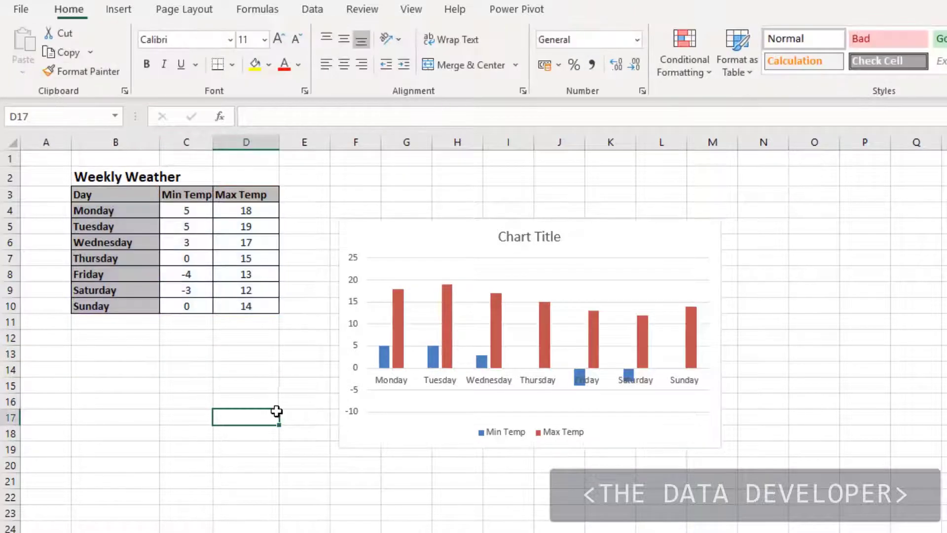
{"action": "left_click", "coordinate": [392, 444]}
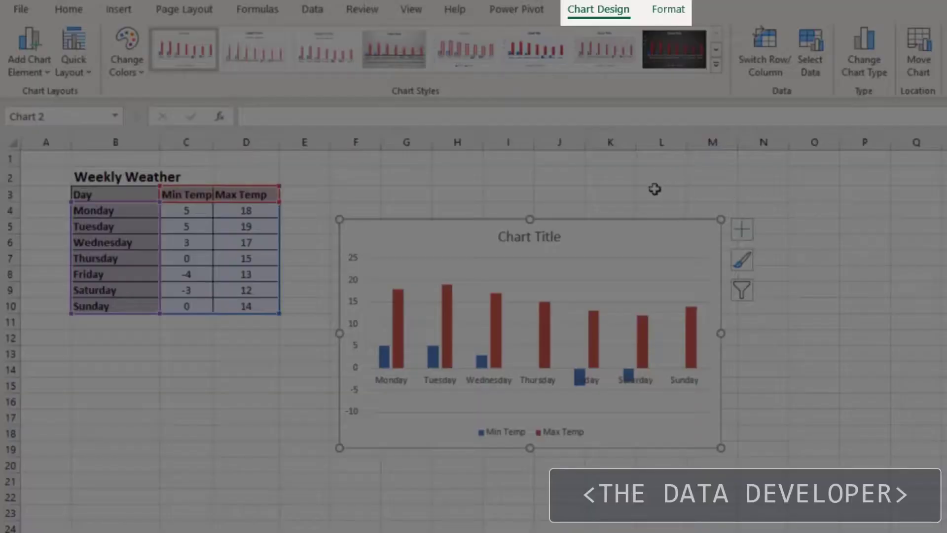
{"action": "left_click", "coordinate": [649, 187]}
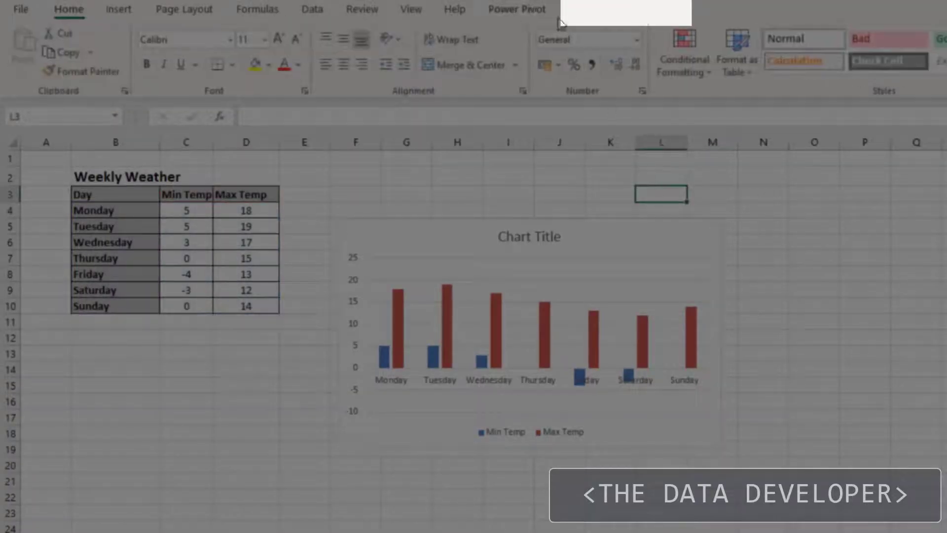
{"action": "left_click", "coordinate": [631, 222]}
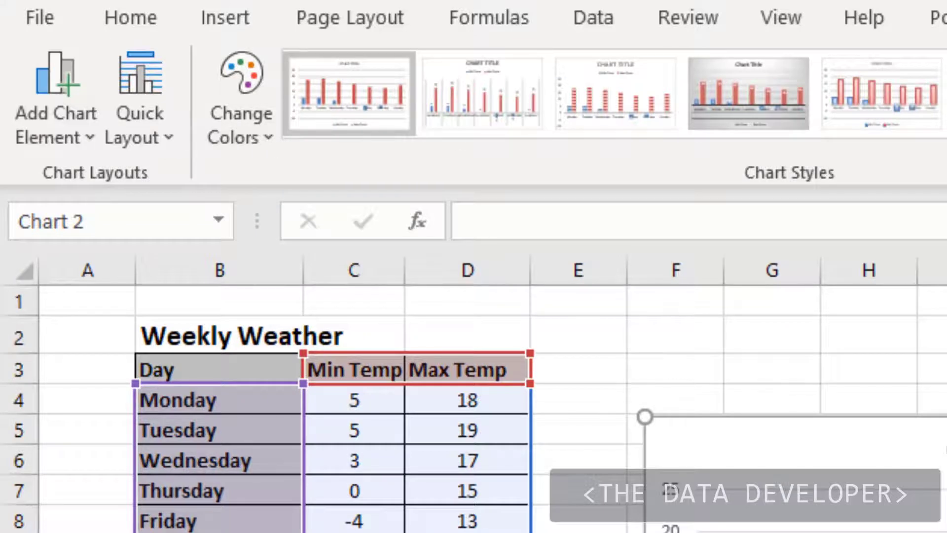
{"action": "left_click", "coordinate": [946, 18]}
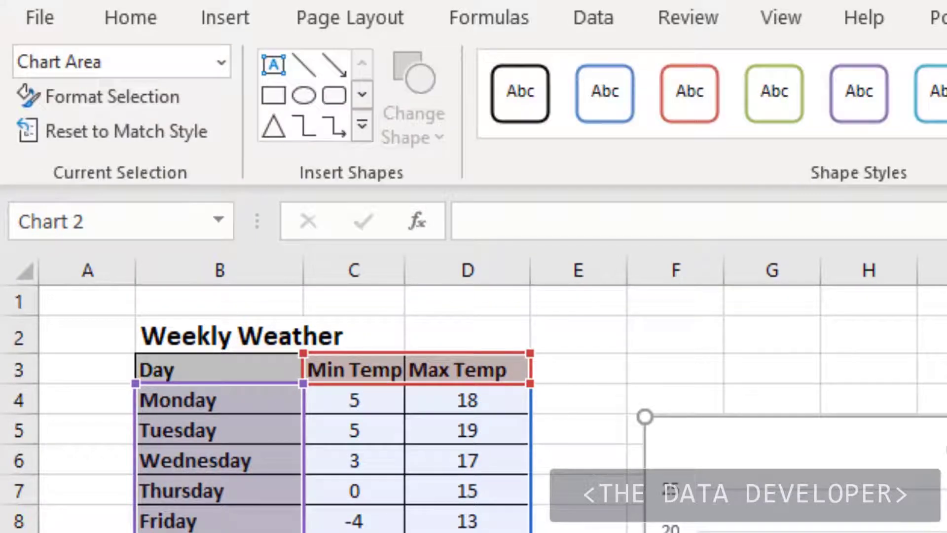
{"action": "left_click", "coordinate": [946, 18]}
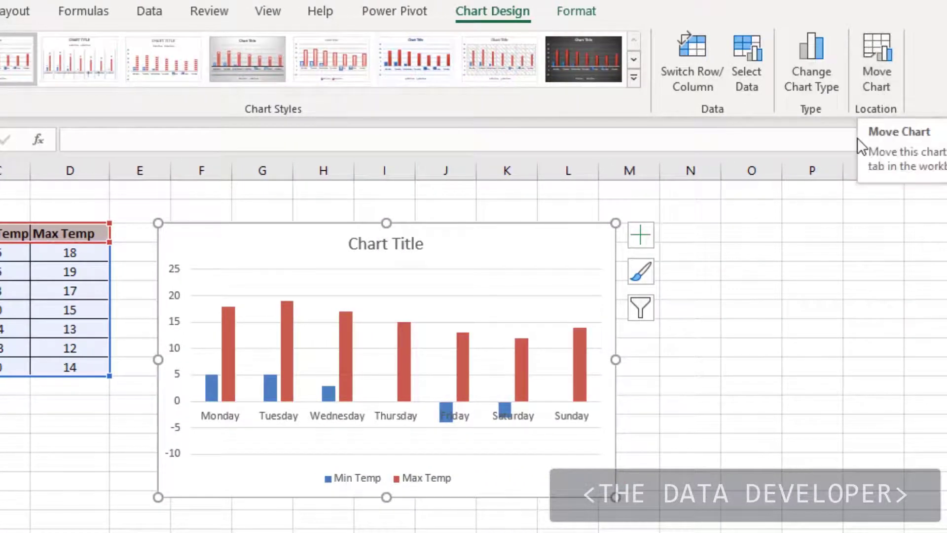
Move the chart to a new sheet named Chart1
{"action": "left_click", "coordinate": [869, 84]}
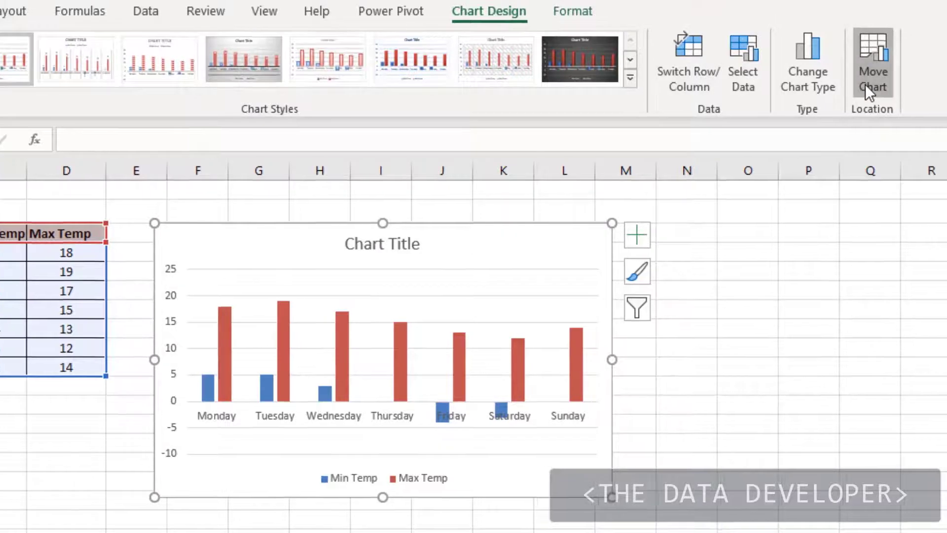
{"action": "left_click", "coordinate": [883, 433]}
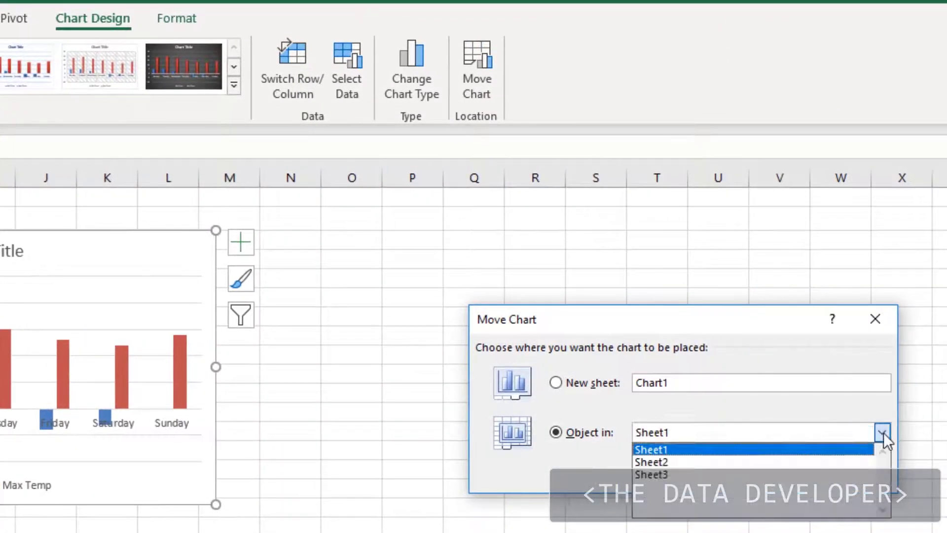
{"action": "left_click", "coordinate": [689, 401]}
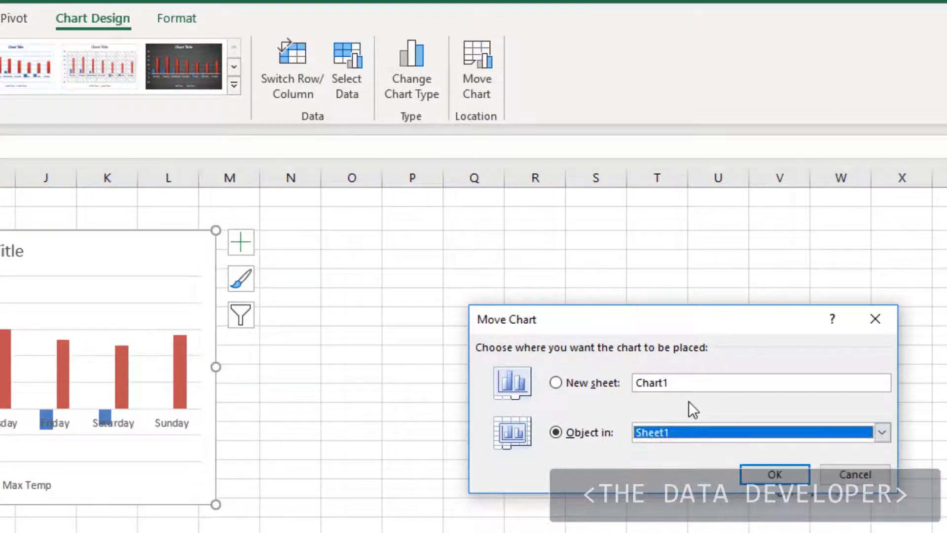
{"action": "left_click", "coordinate": [557, 385]}
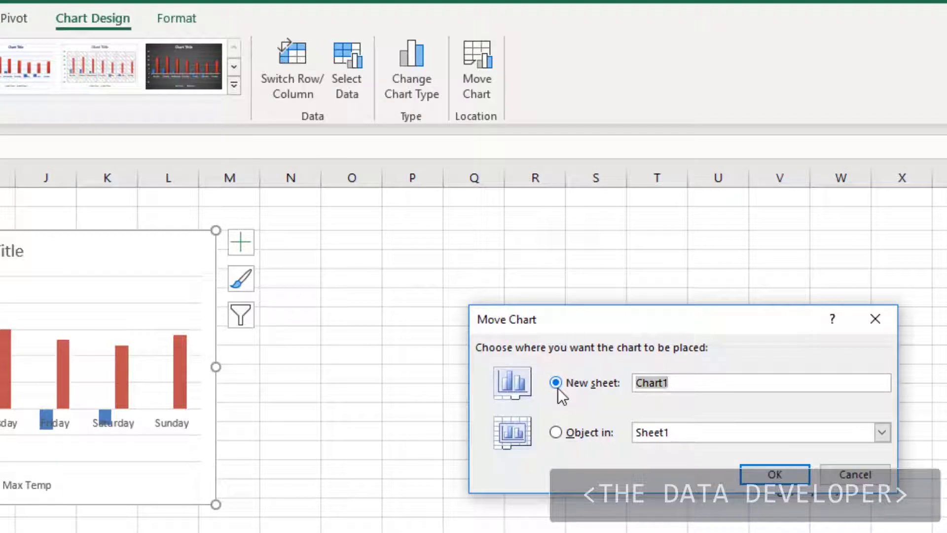
{"action": "left_click", "coordinate": [786, 477]}
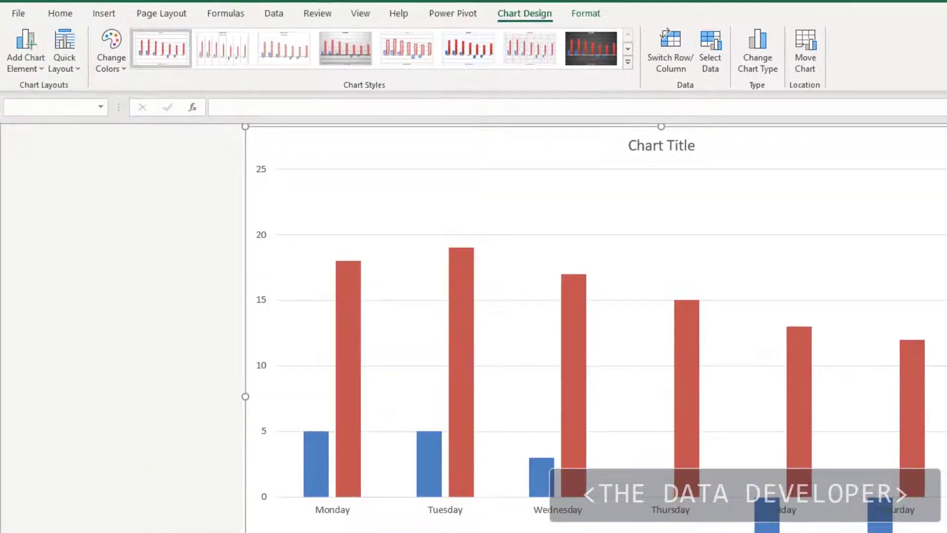
Move the chart back from its own sheet as an object in Sheet1
{"action": "left_click", "coordinate": [207, 220]}
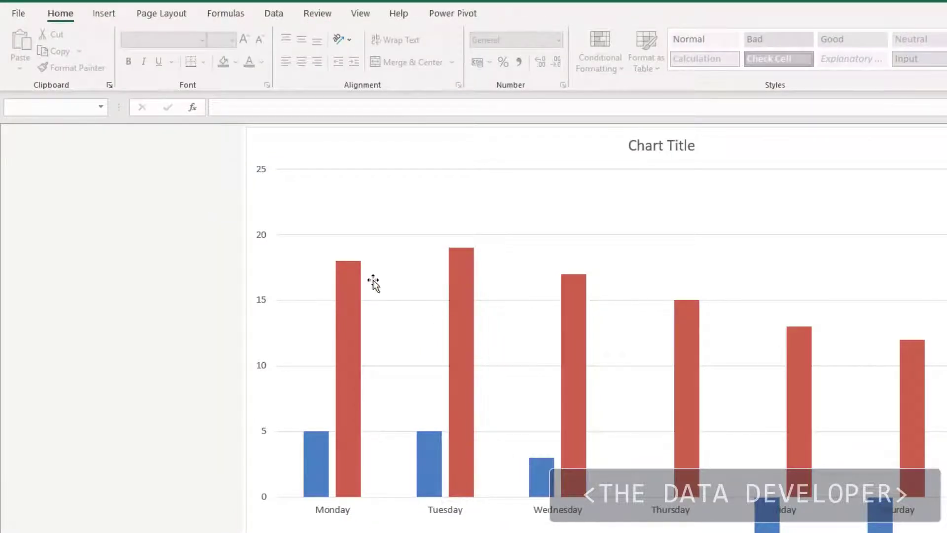
{"action": "left_click", "coordinate": [309, 221]}
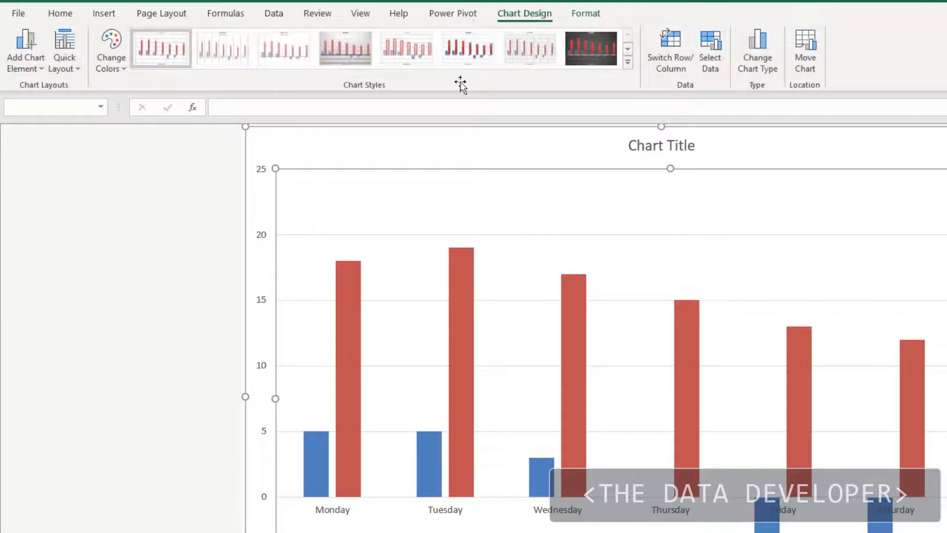
{"action": "left_click", "coordinate": [805, 38]}
{"action": "left_click", "coordinate": [881, 326]}
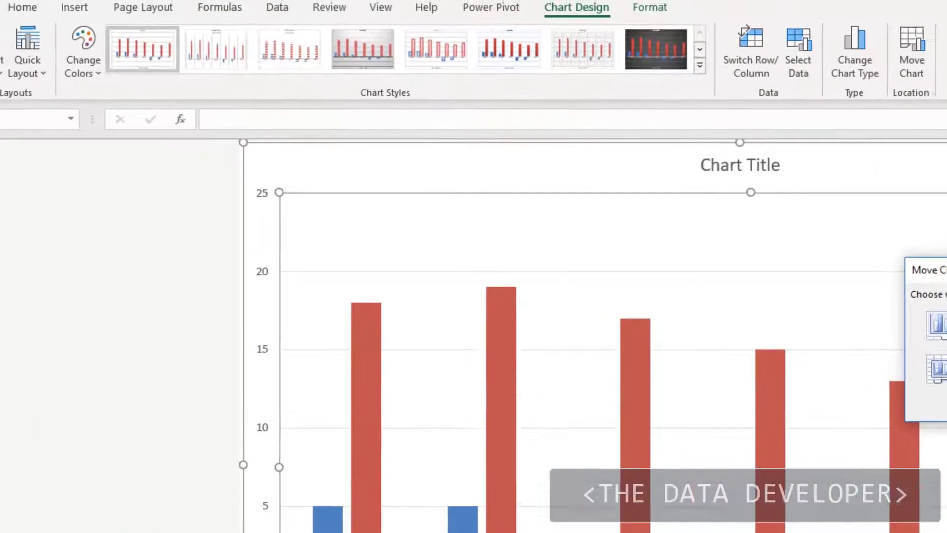
{"action": "left_click", "coordinate": [800, 331]}
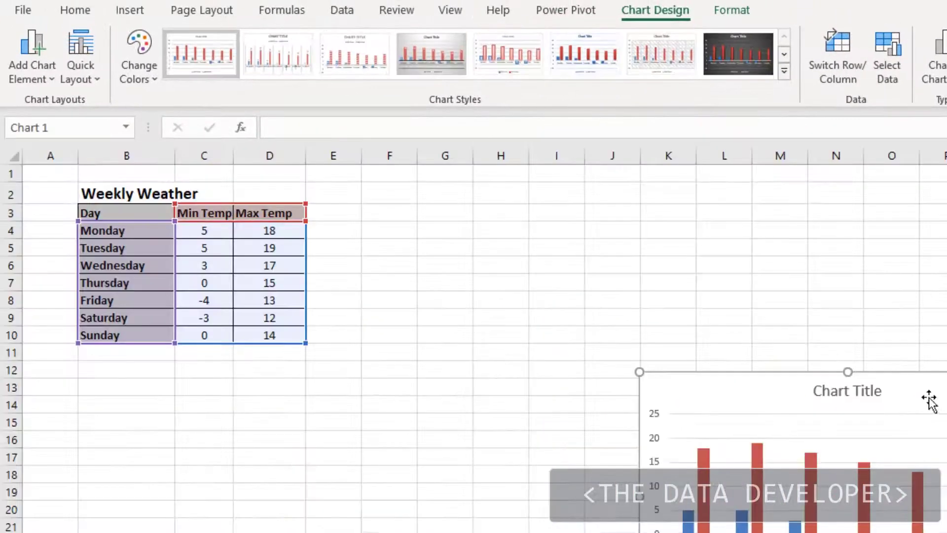
Position the chart beside the weather table from row 2 and enlarge it to about column N, row 18
{"action": "left_click_drag", "start_coordinate": [929, 401], "coordinate": [642, 216]}
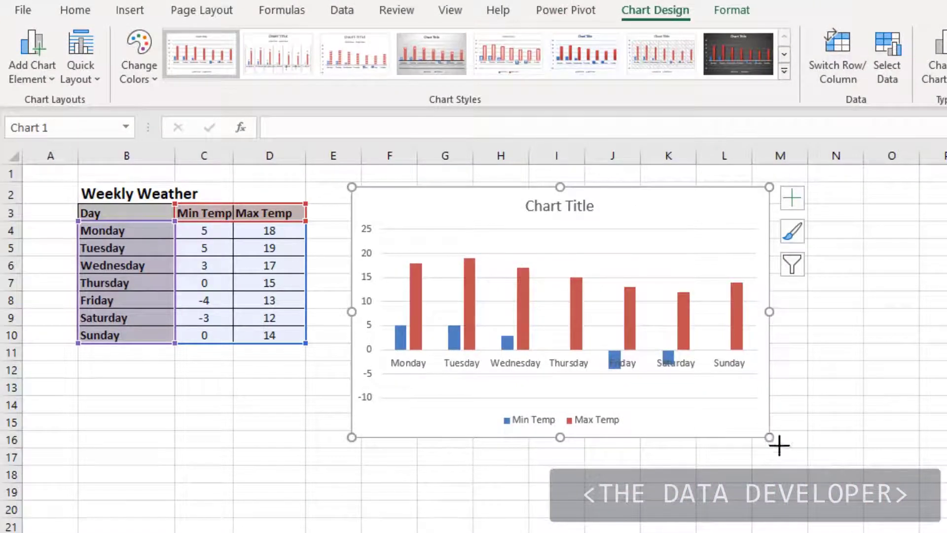
{"action": "left_click_drag", "start_coordinate": [769, 437], "coordinate": [842, 479]}
{"action": "left_click", "coordinate": [913, 389]}
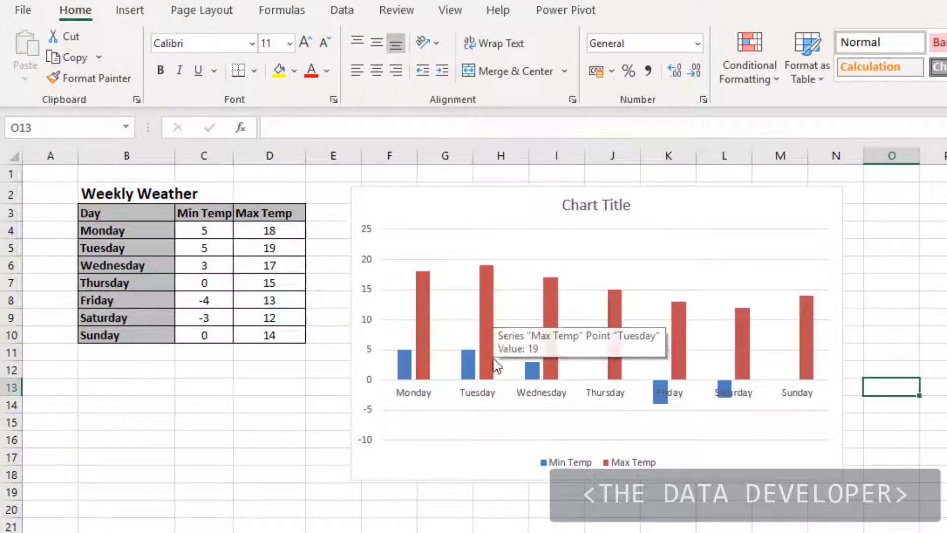
Select the chart area, the Max Temp series, its Wednesday column and the day axis to examine the individual chart elements
{"action": "left_click", "coordinate": [721, 485]}
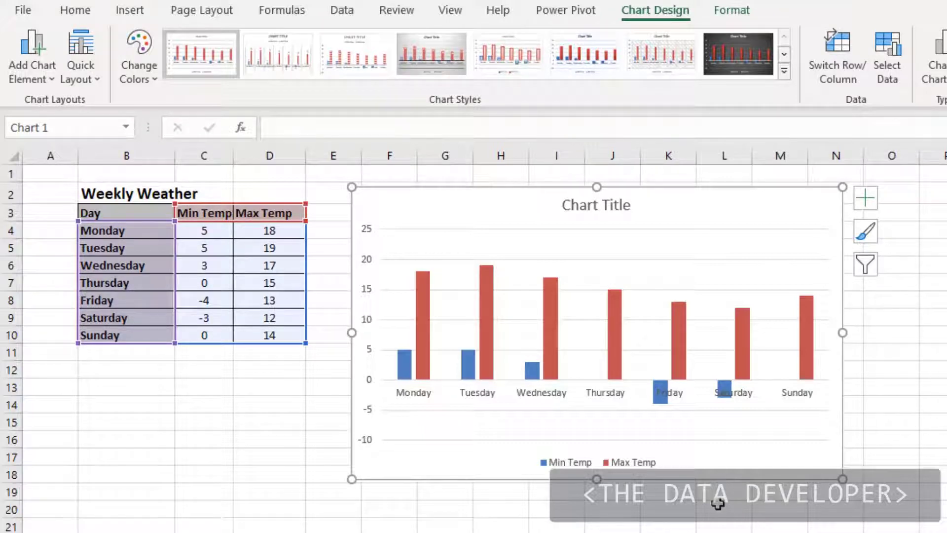
{"action": "left_click", "coordinate": [689, 524]}
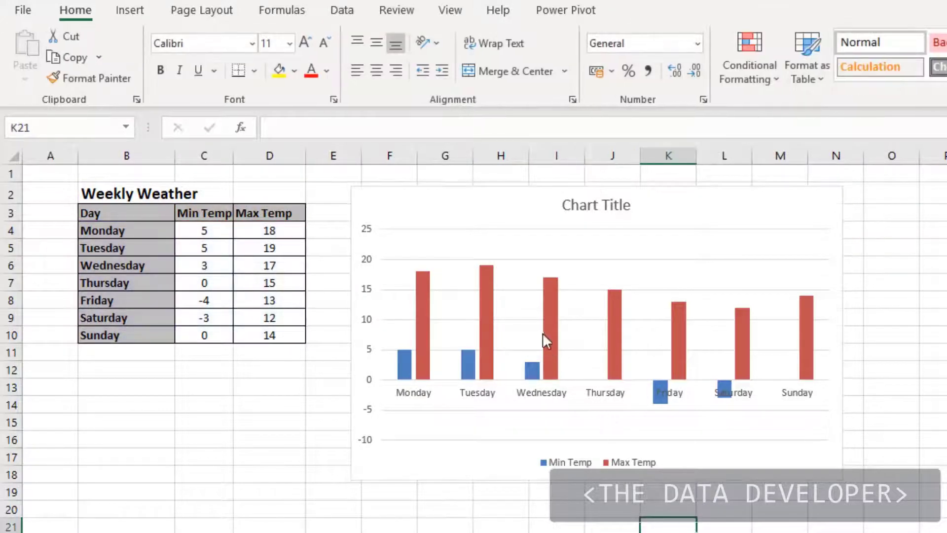
{"action": "left_click", "coordinate": [549, 326]}
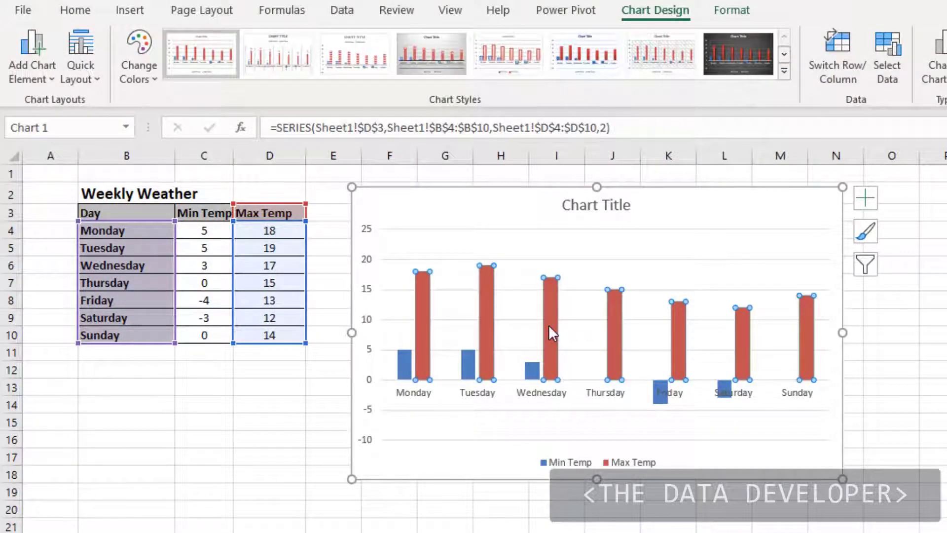
{"action": "left_click", "coordinate": [549, 327]}
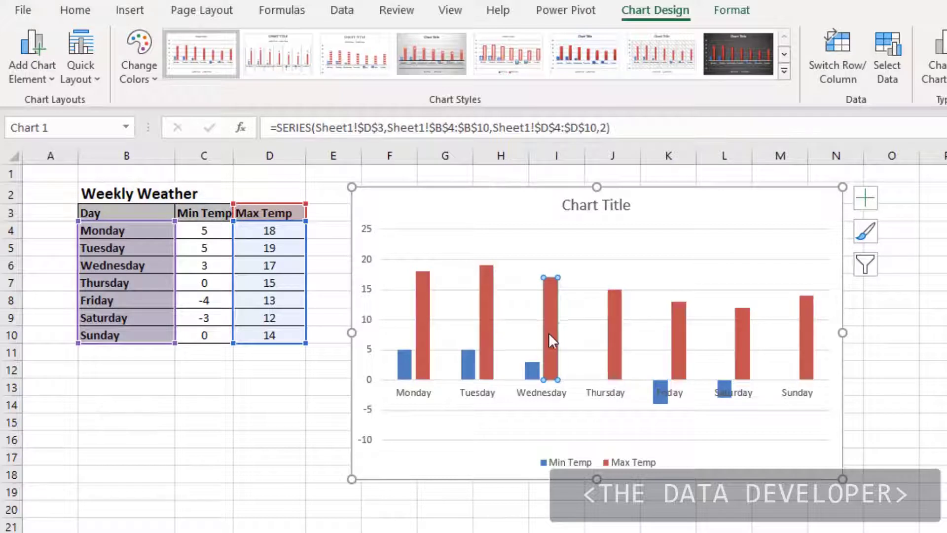
{"action": "left_click", "coordinate": [486, 401]}
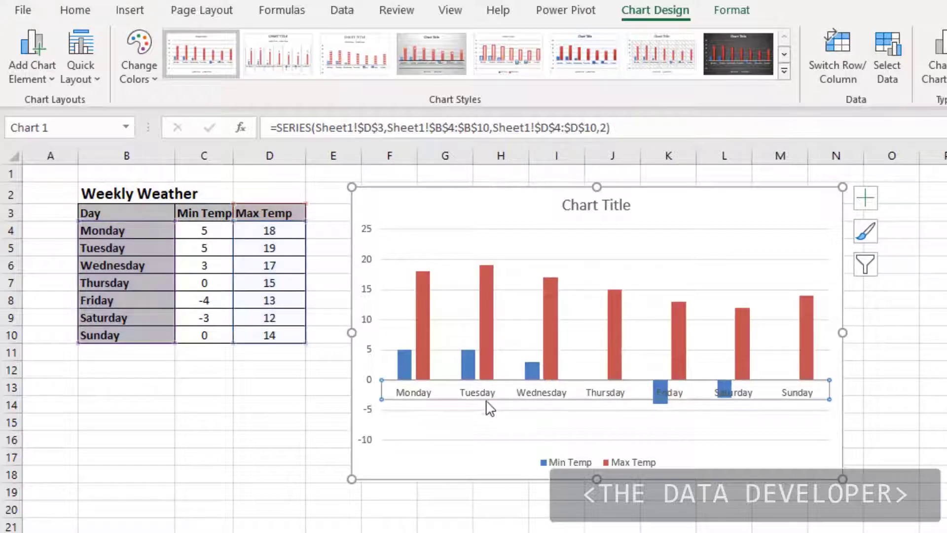
{"action": "left_click", "coordinate": [388, 442]}
Shift the legend to the left within the chart and move the plot area slightly down
{"action": "left_click", "coordinate": [547, 464]}
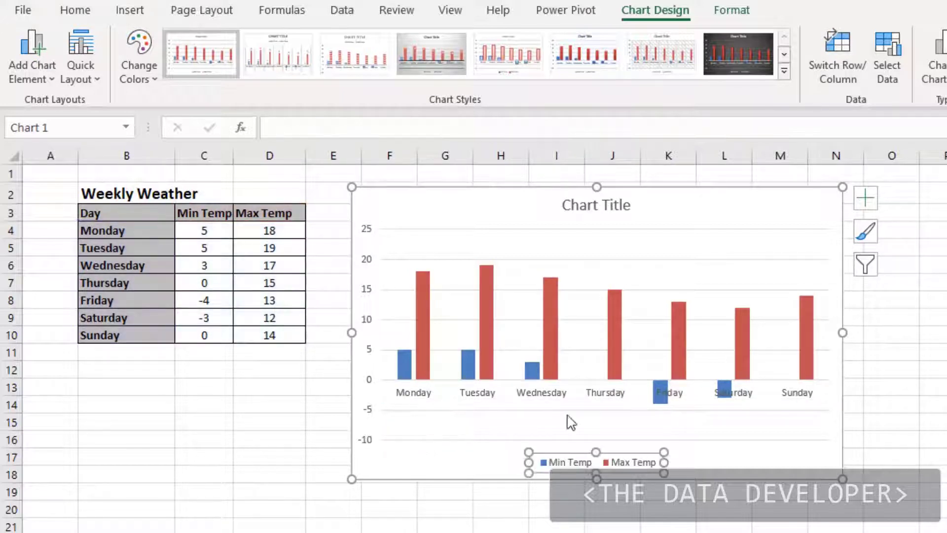
{"action": "left_click_drag", "start_coordinate": [559, 450], "coordinate": [491, 447]}
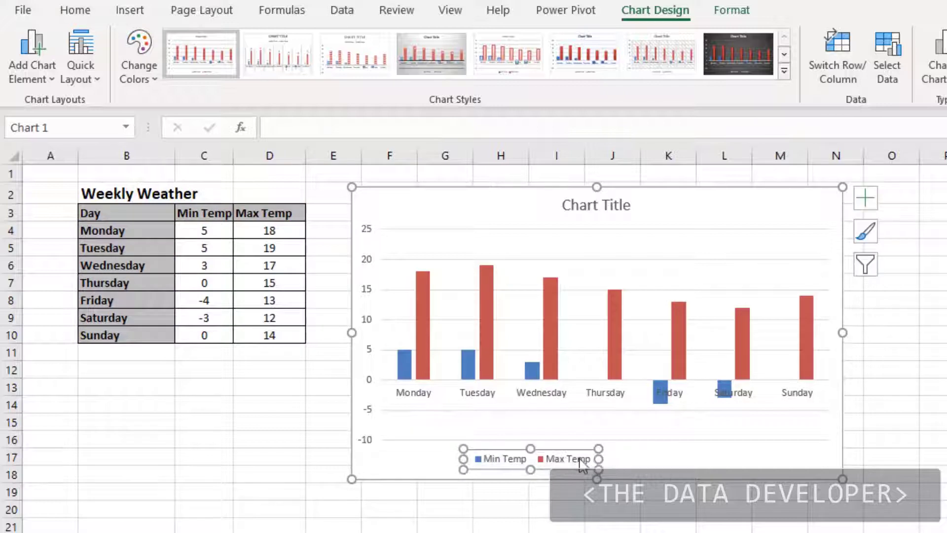
{"action": "left_click", "coordinate": [695, 456]}
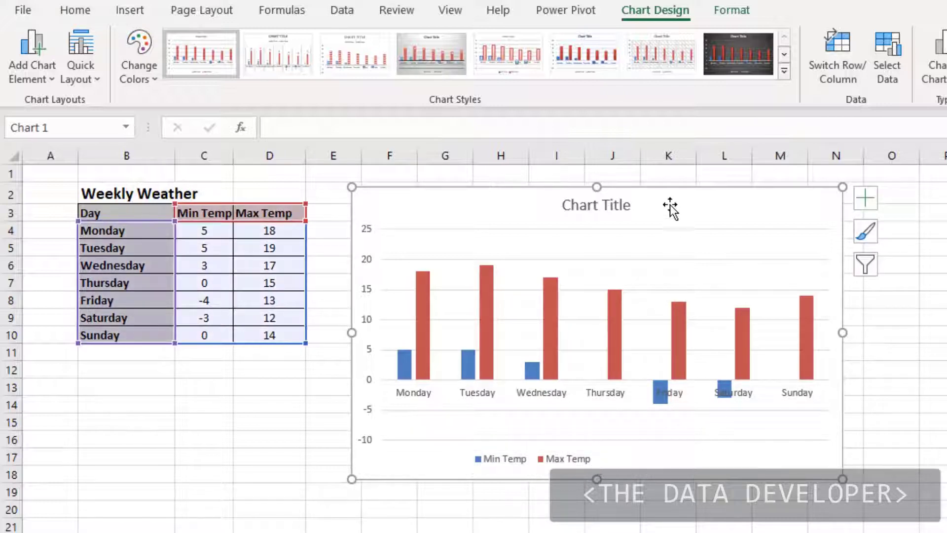
{"action": "left_click", "coordinate": [651, 231]}
{"action": "left_click_drag", "start_coordinate": [647, 240], "coordinate": [641, 268]}
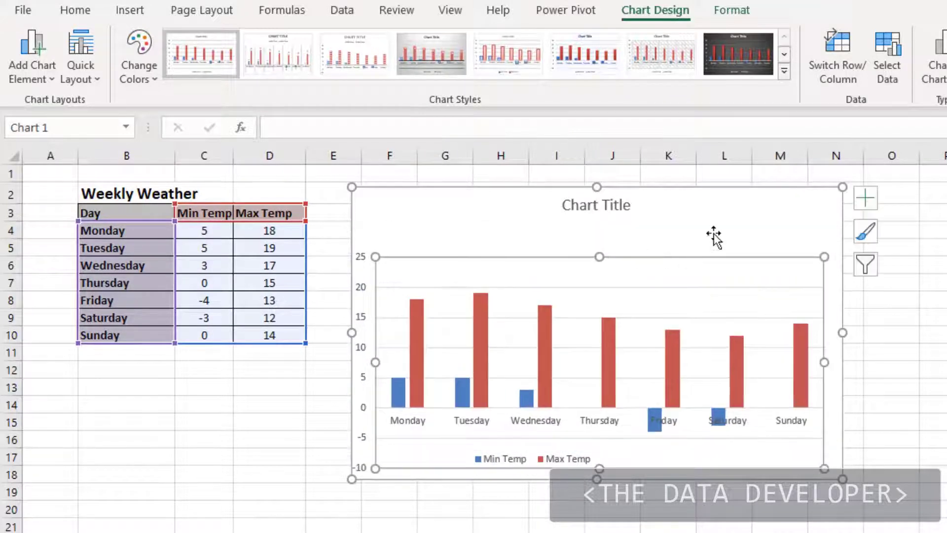
{"action": "left_click", "coordinate": [936, 371]}
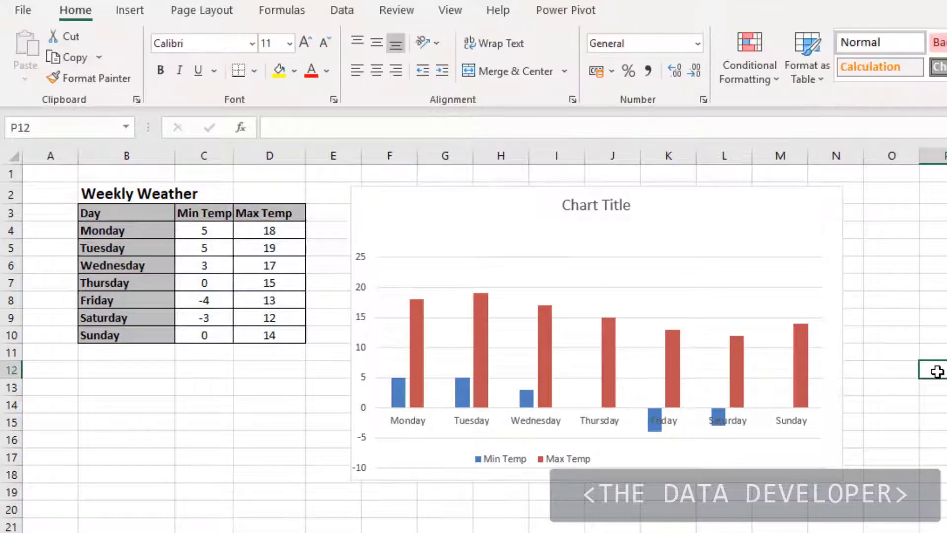
Undo the plot area and legend moves and reselect the whole chart
{"action": "key", "text": "ctrl+z"}
{"action": "key", "text": "ctrl+z"}
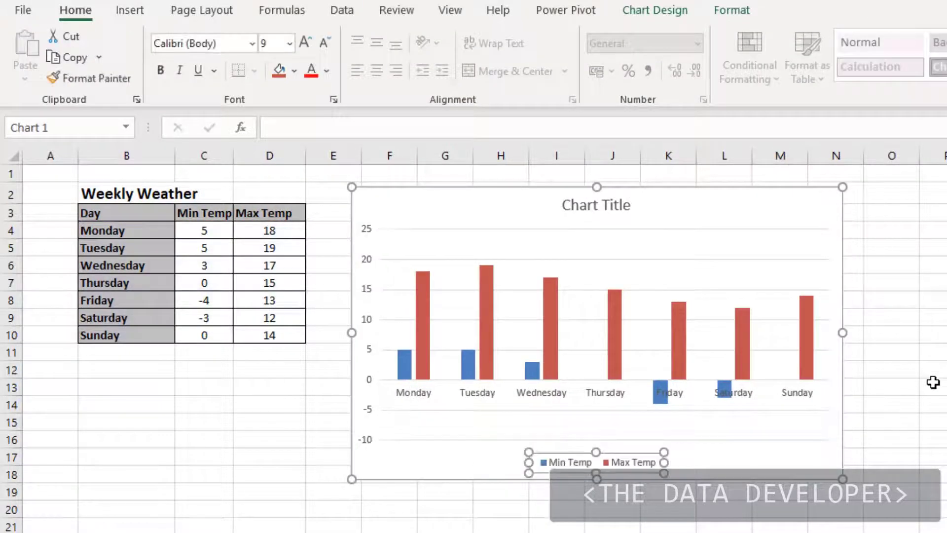
{"action": "left_click", "coordinate": [931, 382]}
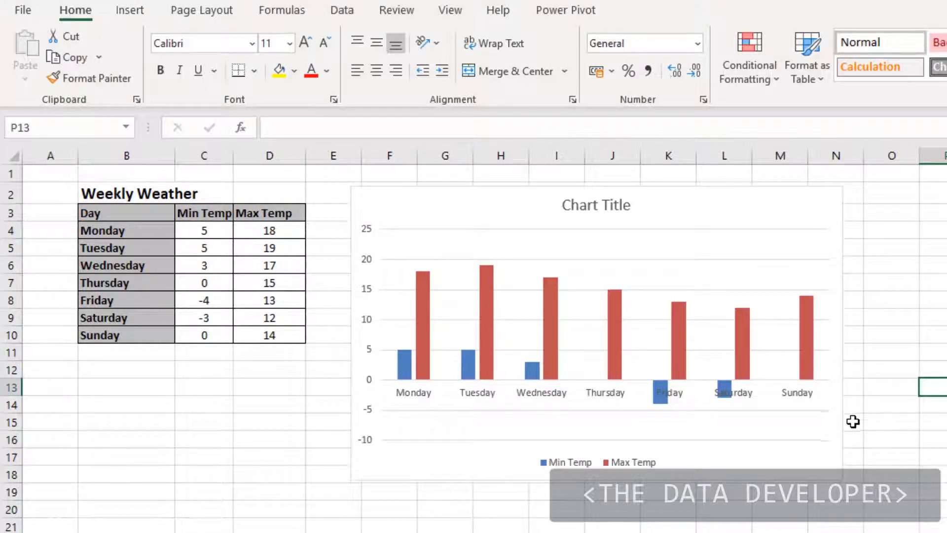
{"action": "left_click", "coordinate": [839, 475]}
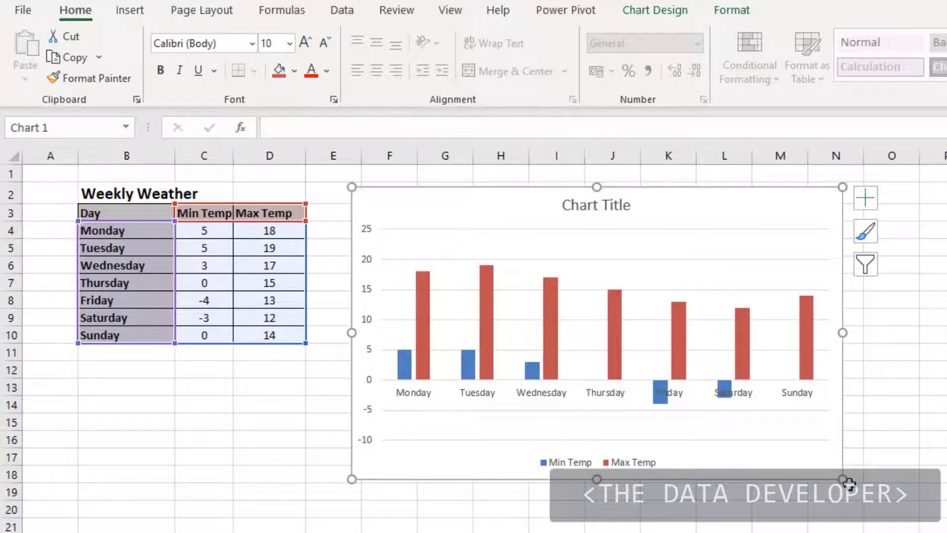
Enlarge the chart to about column O, row 21, and delete it from the worksheet
{"action": "left_click_drag", "start_coordinate": [843, 481], "coordinate": [920, 527]}
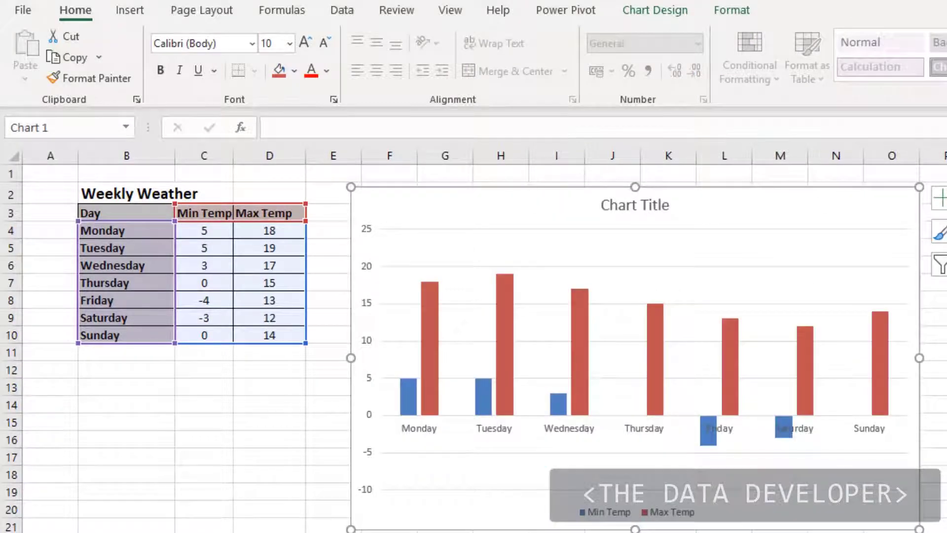
{"action": "key", "text": "Escape"}
{"action": "left_click", "coordinate": [884, 494]}
{"action": "key", "text": "Delete"}
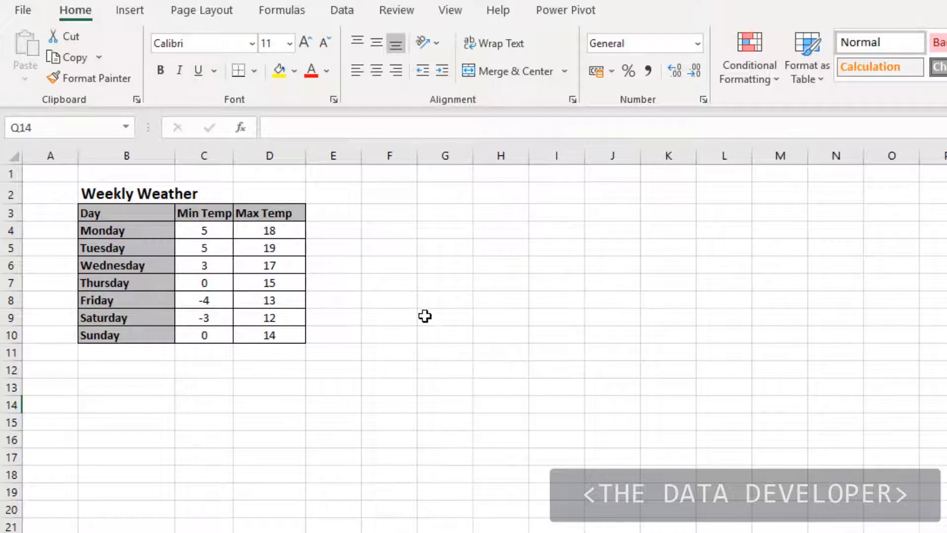
Create a default column chart on its own chart sheet from the days and minimum temperatures in B4:C10
{"action": "left_click", "coordinate": [395, 311]}
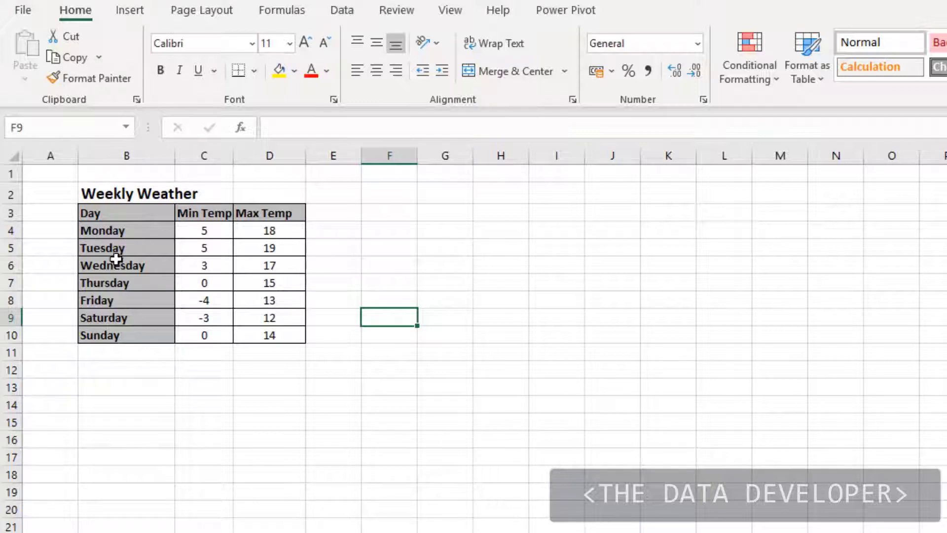
{"action": "left_click_drag", "start_coordinate": [102, 232], "coordinate": [212, 336]}
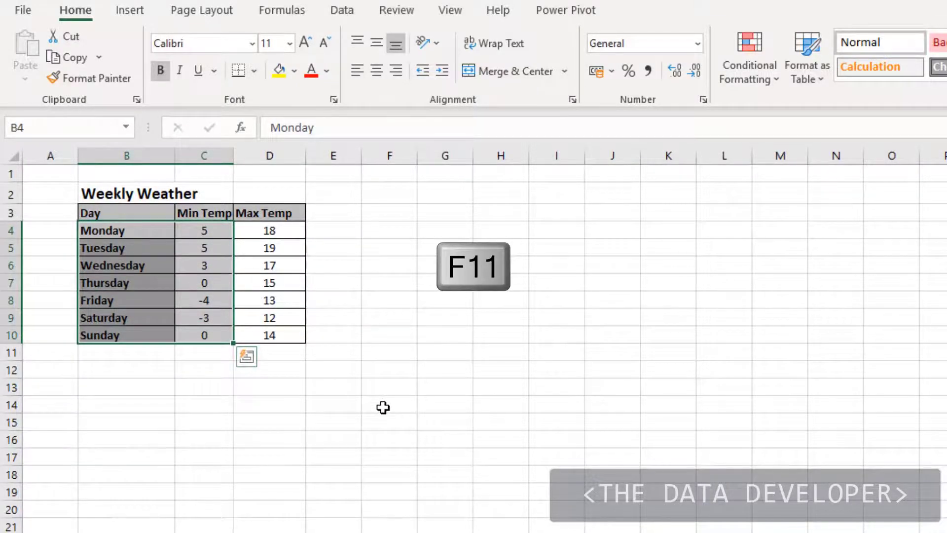
{"action": "key", "text": "F11"}
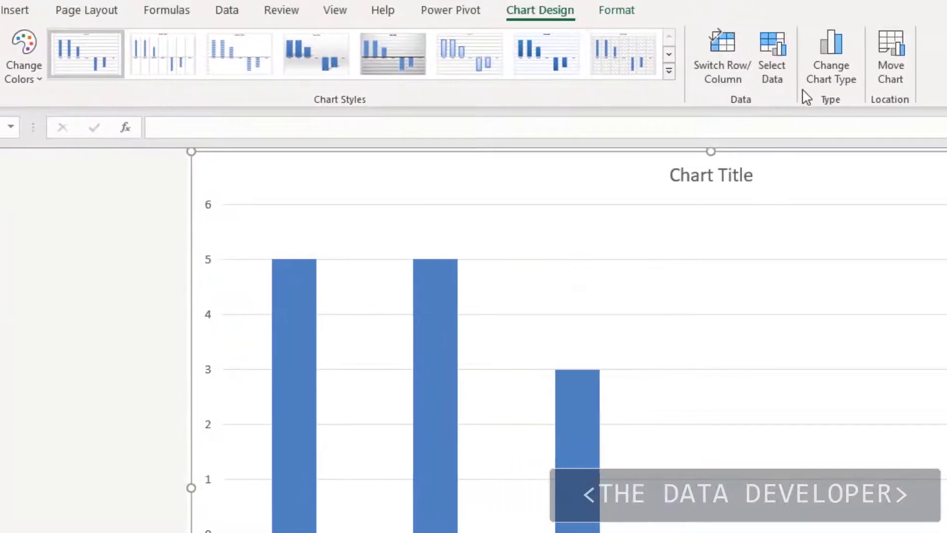
Change the chart type to Line and apply it, and change it again to Area
{"action": "left_click", "coordinate": [830, 60]}
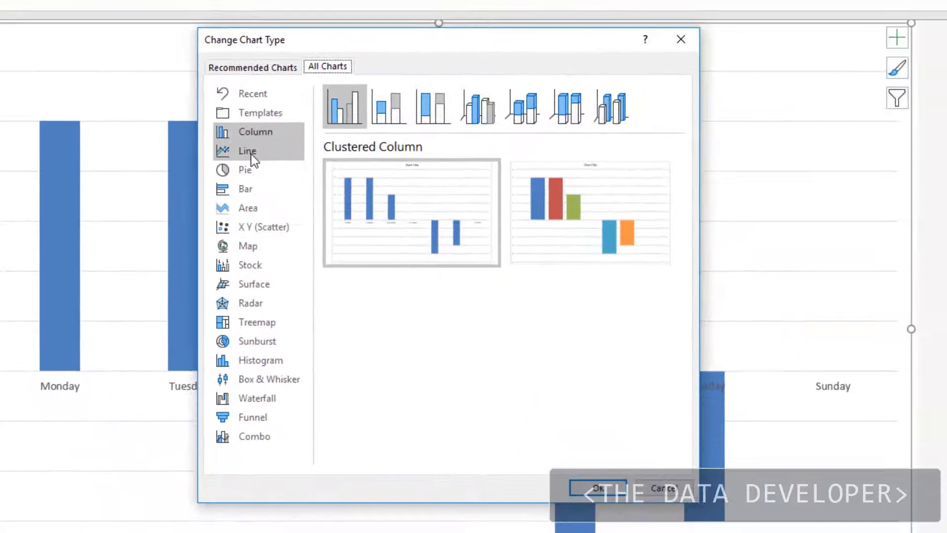
{"action": "left_click", "coordinate": [340, 203]}
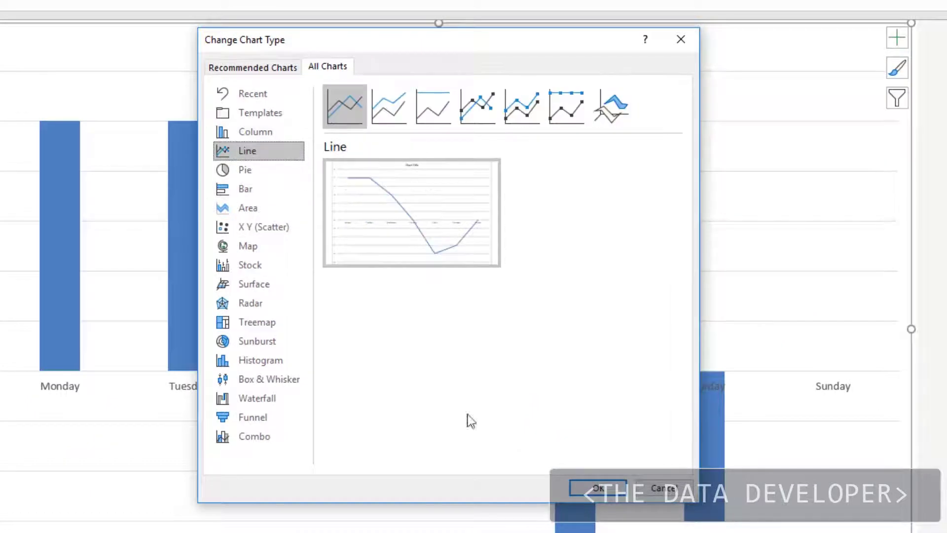
{"action": "left_click", "coordinate": [566, 486]}
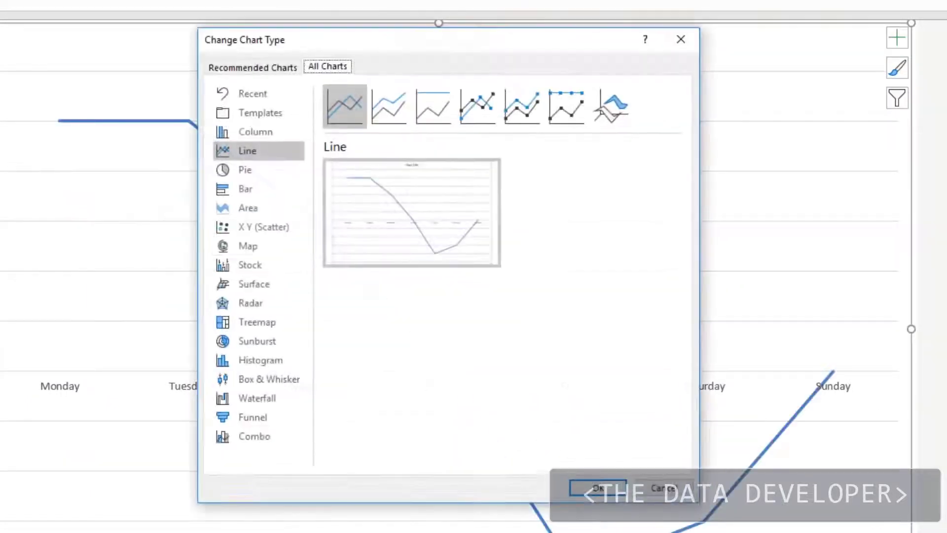
{"action": "left_click", "coordinate": [257, 241]}
{"action": "left_click", "coordinate": [249, 208]}
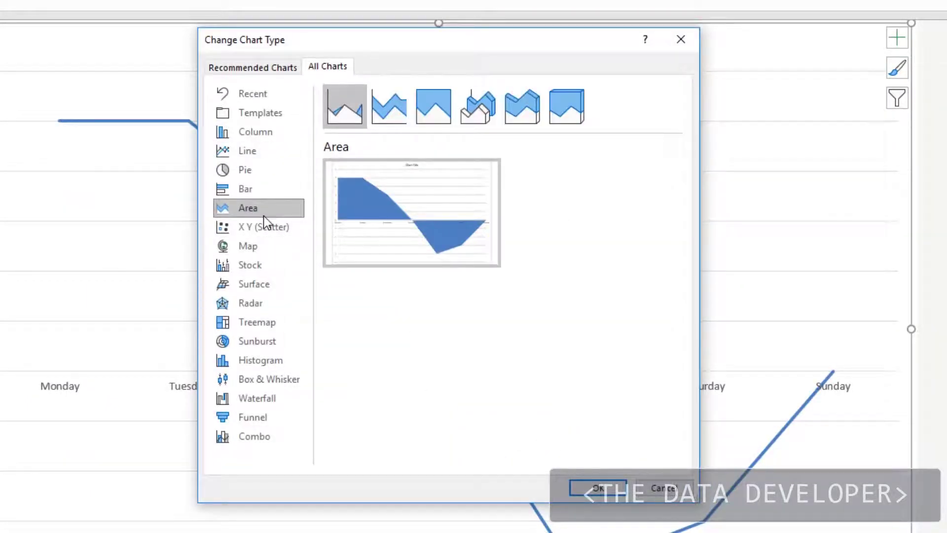
{"action": "left_click", "coordinate": [591, 485]}
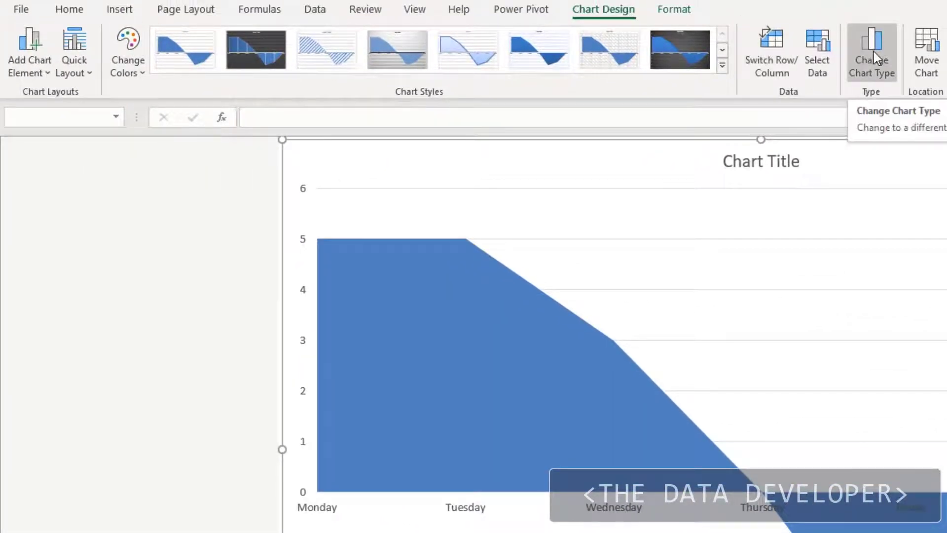
Move the area chart from its chart sheet onto the weather worksheet and place it beside the table, starting at column F, row 3
{"action": "left_click", "coordinate": [924, 50]}
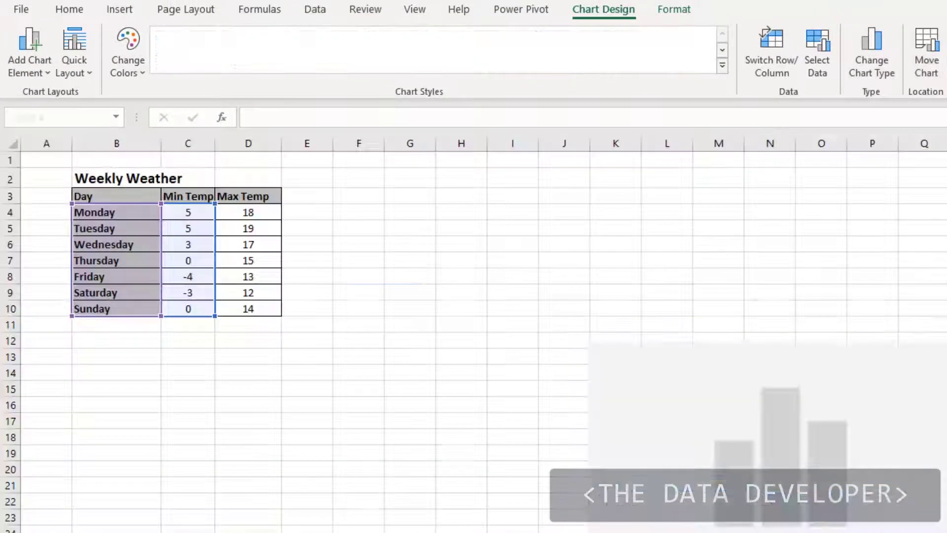
{"action": "left_click", "coordinate": [508, 341]}
{"action": "left_click", "coordinate": [658, 355]}
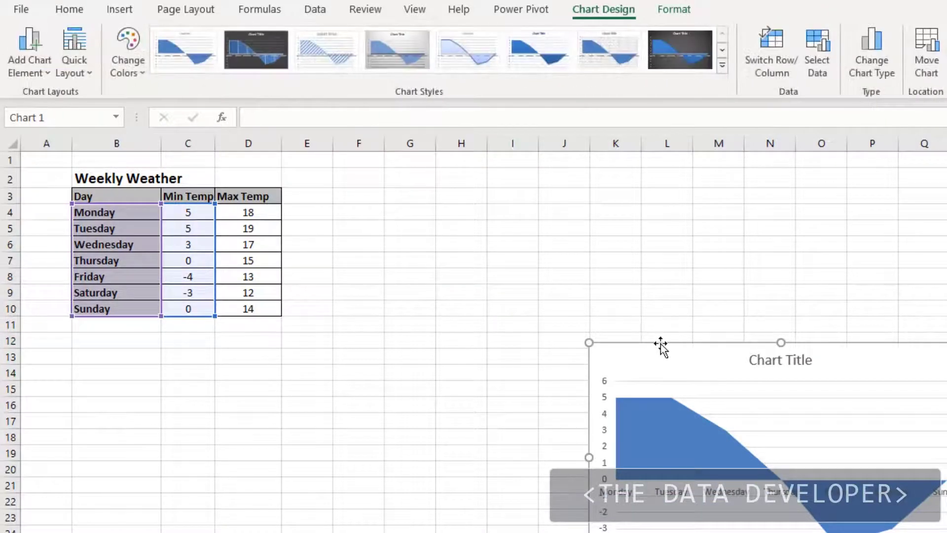
{"action": "left_click_drag", "start_coordinate": [661, 345], "coordinate": [405, 183]}
Change the embedded area chart on the worksheet to a basic Line chart
{"action": "left_click", "coordinate": [807, 10]}
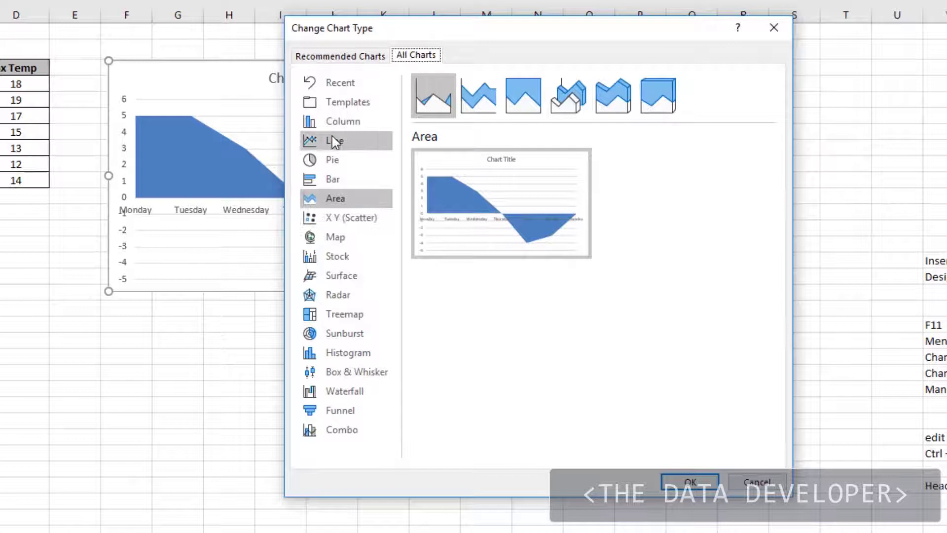
{"action": "left_click", "coordinate": [333, 138]}
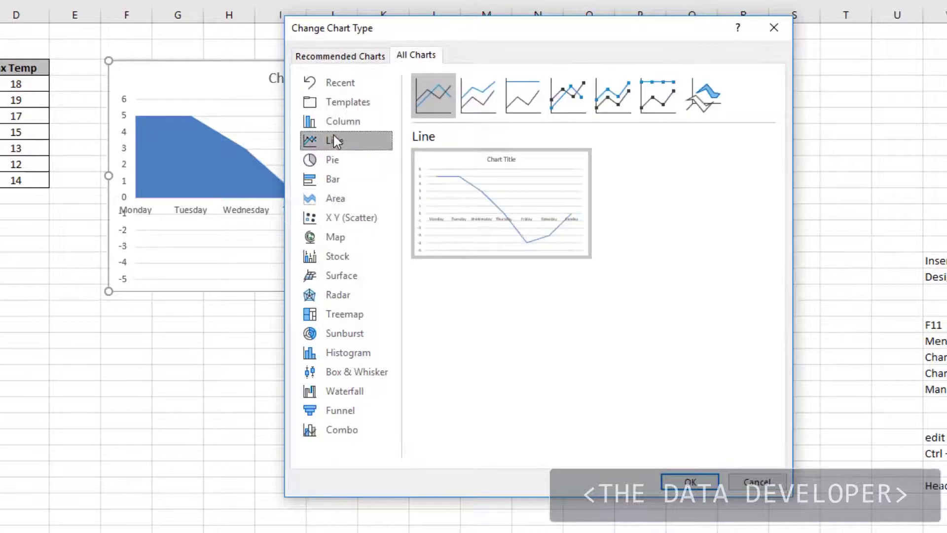
{"action": "left_click", "coordinate": [690, 482]}
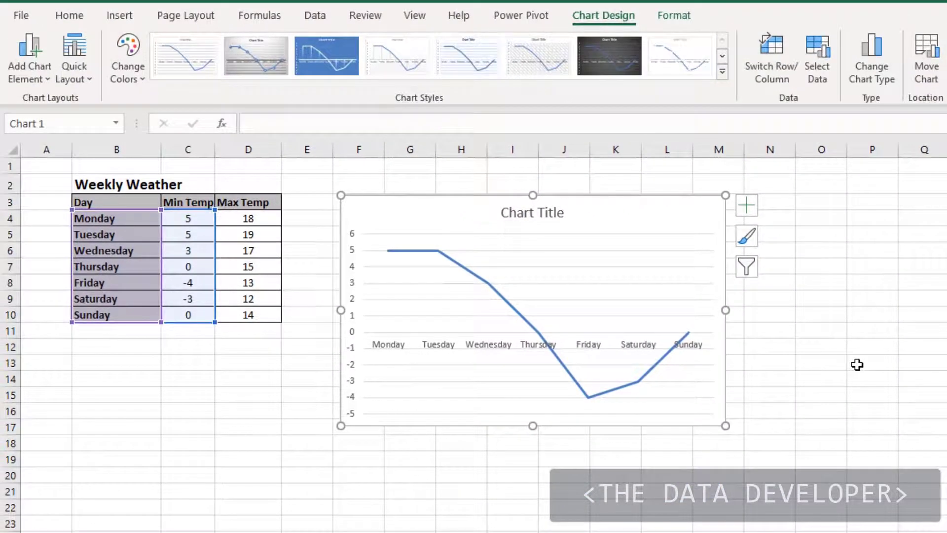
Delete the line chart from the weather worksheet
{"action": "left_click", "coordinate": [682, 263]}
{"action": "left_click", "coordinate": [485, 98]}
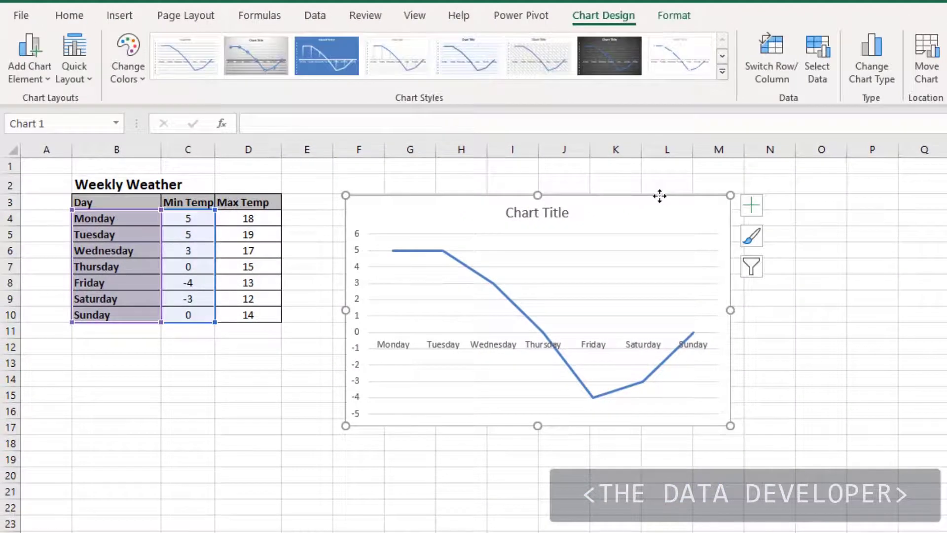
{"action": "key", "text": "Delete"}
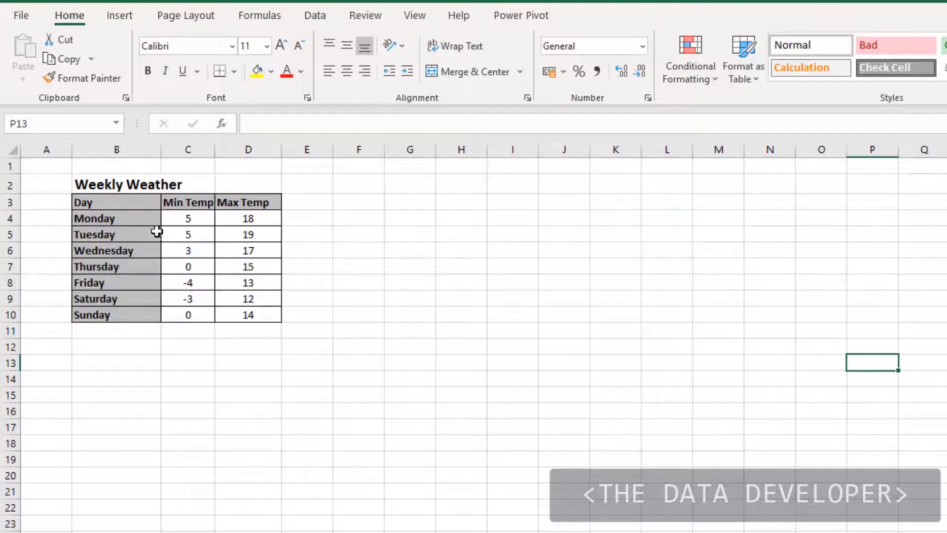
Insert a 2-D column chart from the non-adjacent Monday to Wednesday and Sunday rows, B4:D6 and B10:D10
{"action": "left_click_drag", "start_coordinate": [105, 216], "coordinate": [190, 309]}
{"action": "left_click", "coordinate": [308, 220]}
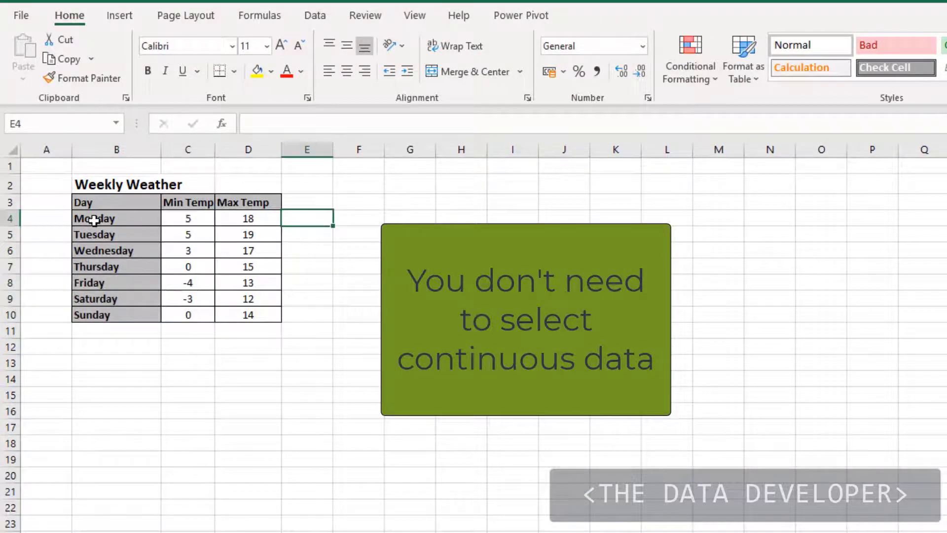
{"action": "left_click_drag", "start_coordinate": [99, 215], "coordinate": [239, 251]}
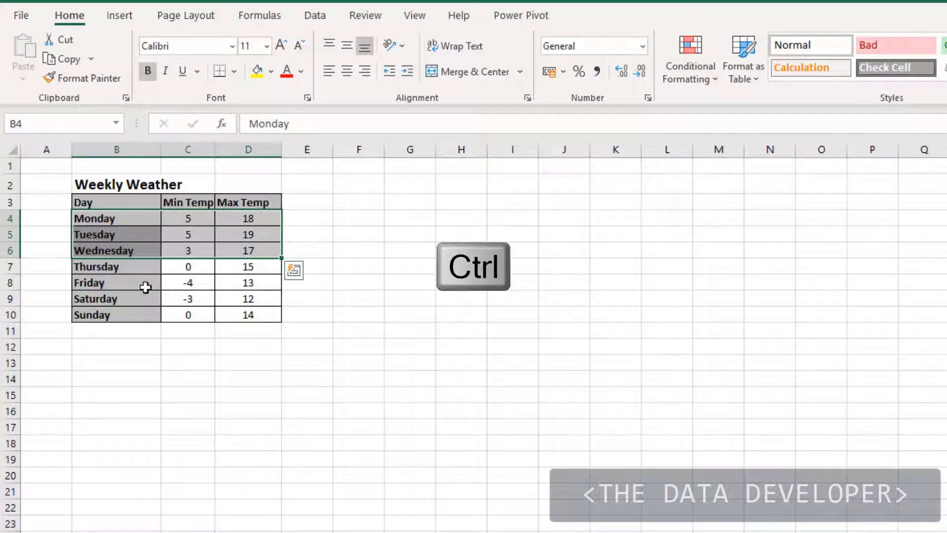
{"action": "left_click_drag", "start_coordinate": [102, 314], "coordinate": [254, 308]}
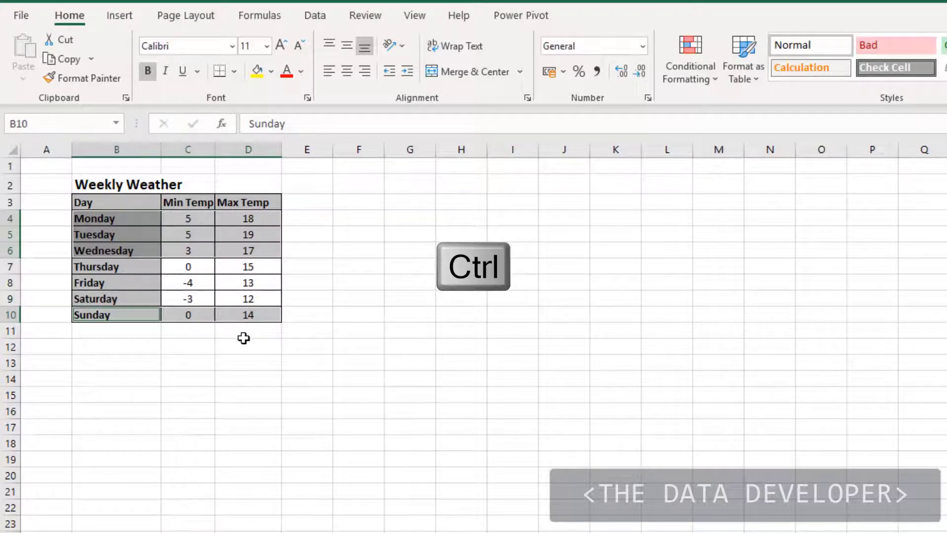
{"action": "left_click", "coordinate": [118, 16]}
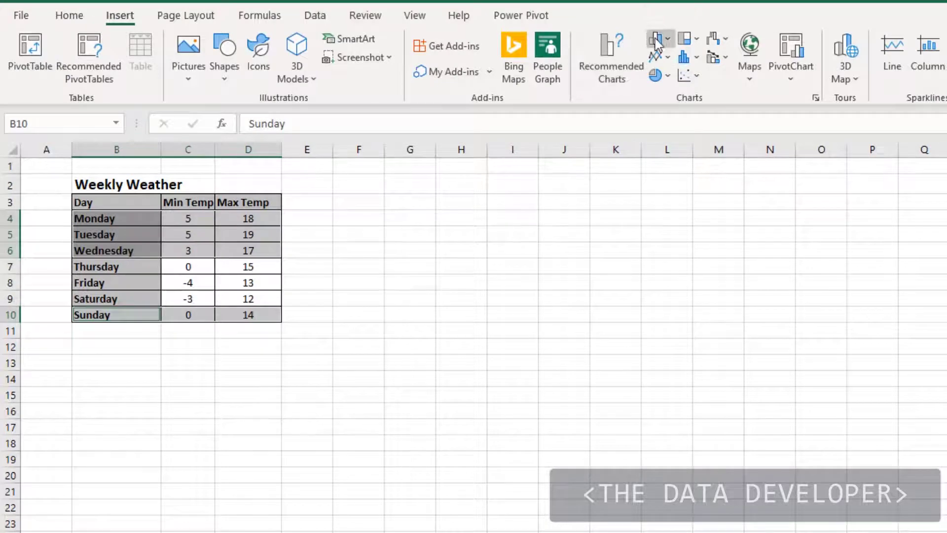
{"action": "left_click", "coordinate": [656, 42]}
{"action": "left_click", "coordinate": [674, 101]}
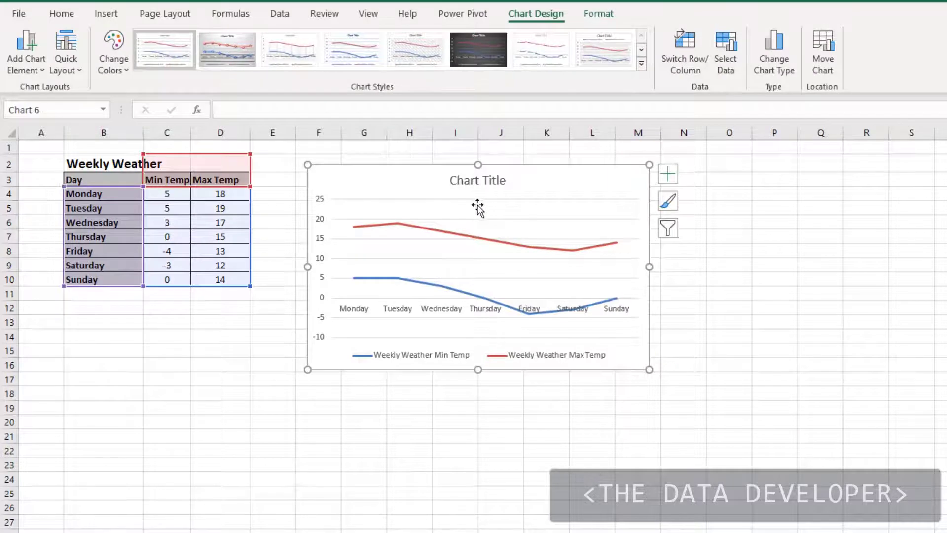
Link the line chart's title to the heading cell with the formula =Sheet1!$B$2
{"action": "left_click", "coordinate": [461, 181]}
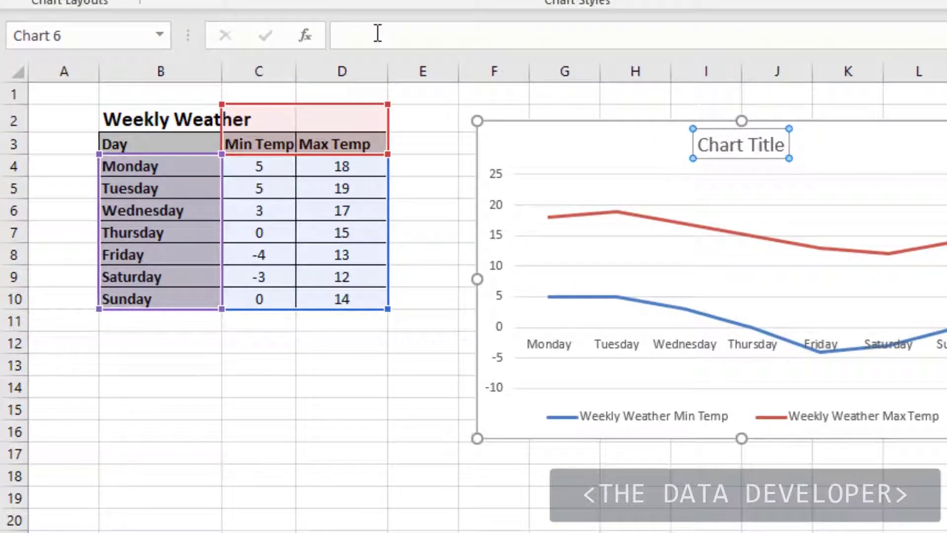
{"action": "left_click", "coordinate": [243, 108]}
{"action": "left_click", "coordinate": [137, 119]}
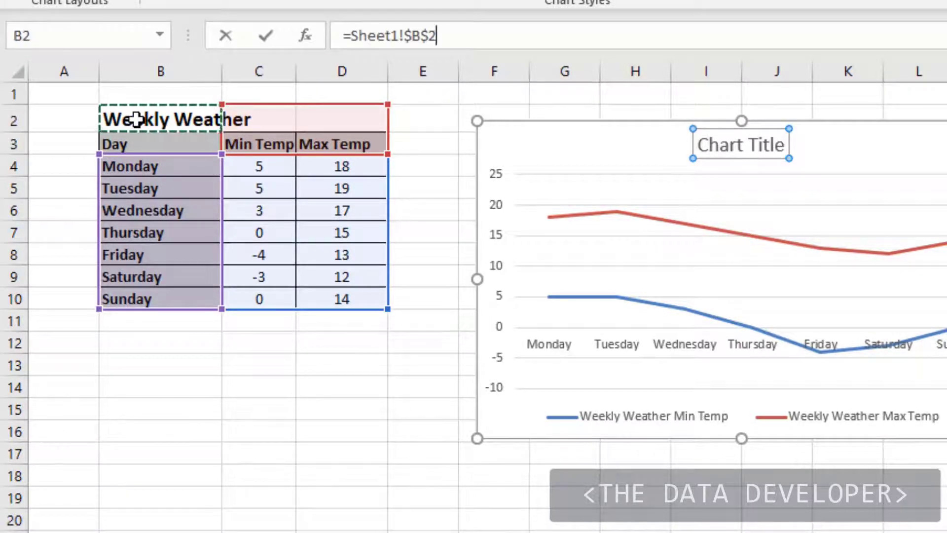
{"action": "key", "text": "Return"}
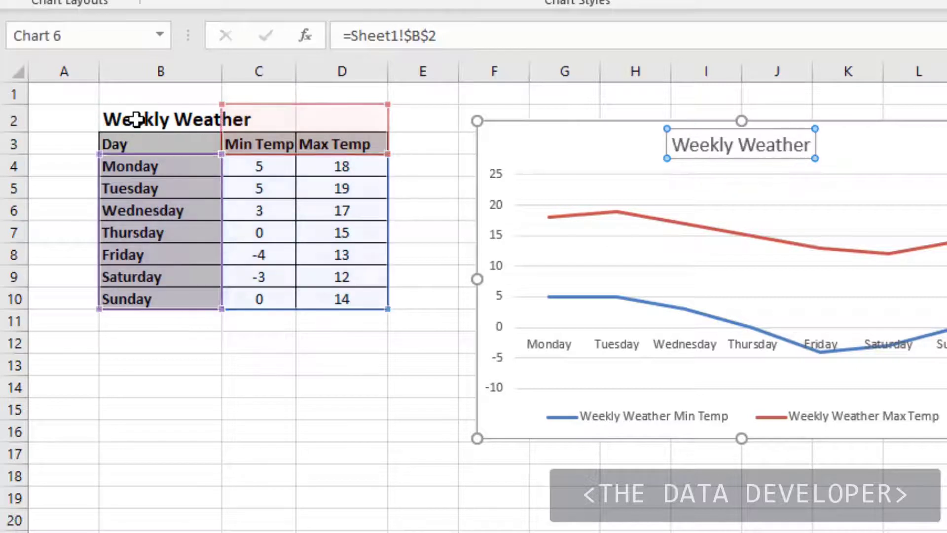
{"action": "left_click", "coordinate": [946, 299]}
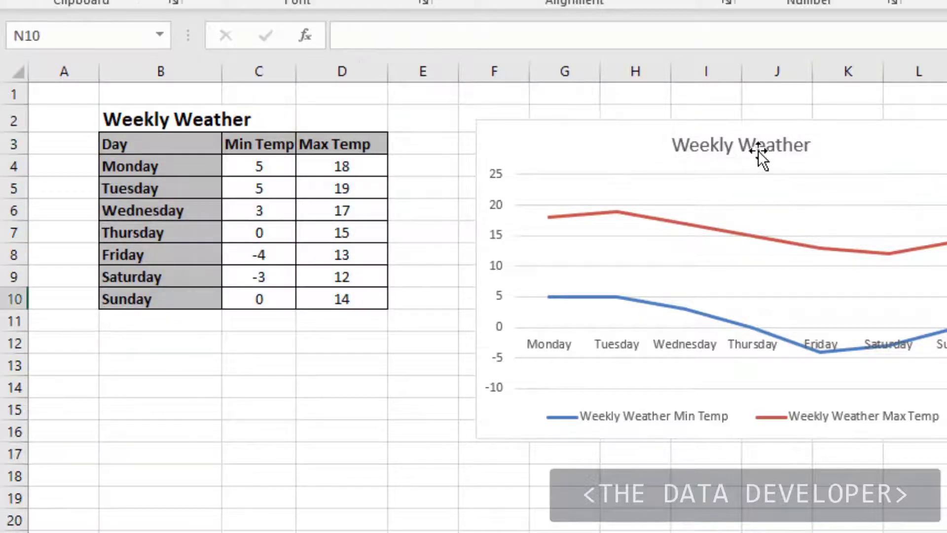
Change the heading text in cell B2 to "Weekly Weather forecast"
{"action": "left_click", "coordinate": [130, 126]}
{"action": "left_click", "coordinate": [512, 39]}
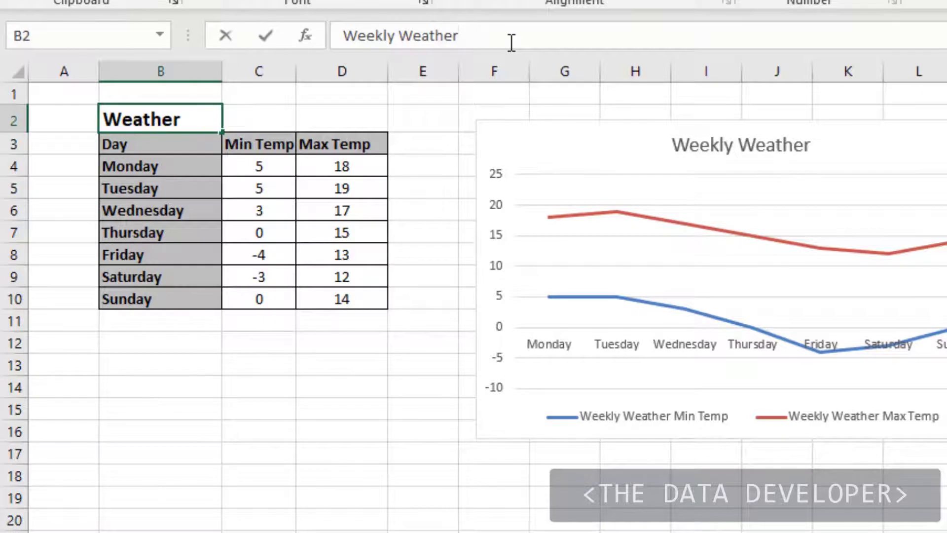
{"action": "type", "text": "fore"}
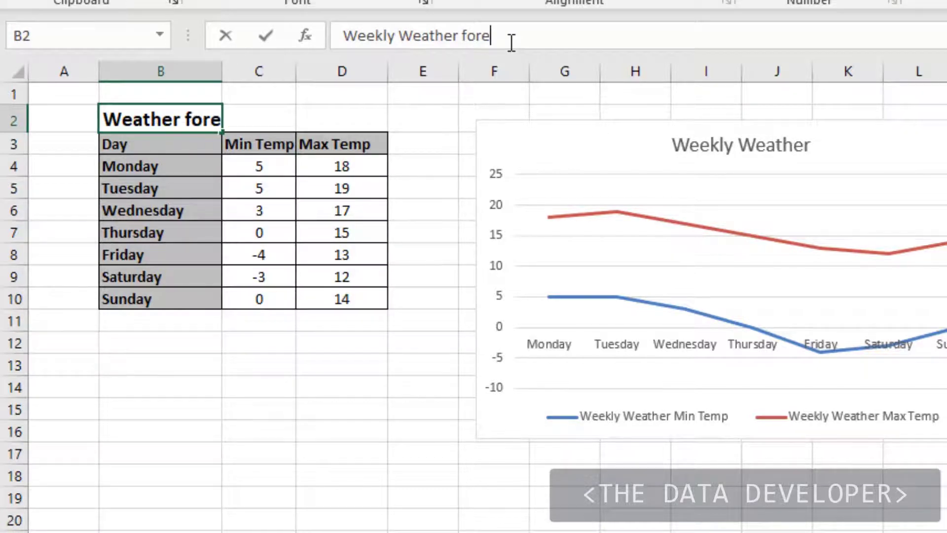
{"action": "type", "text": "cast"}
{"action": "key", "text": "Return"}
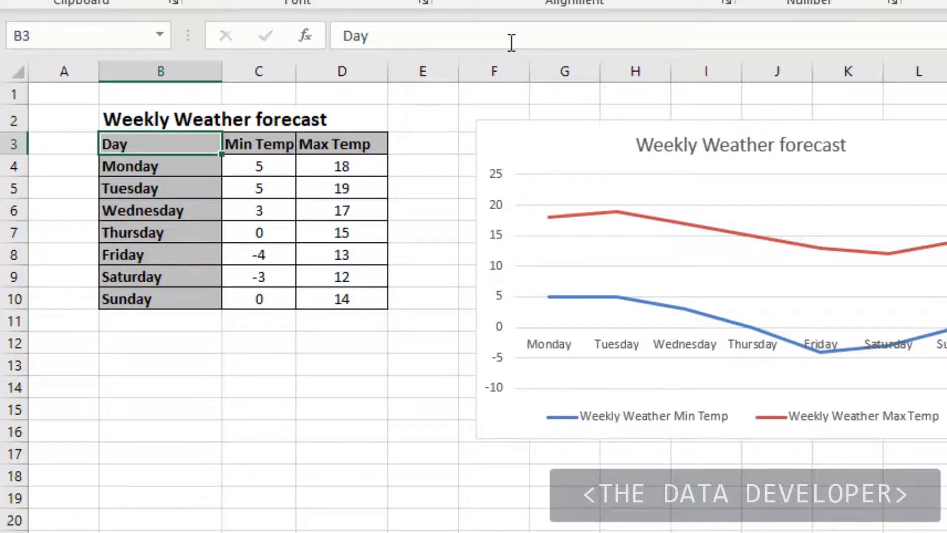
Select the chart title to check its cell reference, and return to the worksheet cells
{"action": "left_click", "coordinate": [179, 381]}
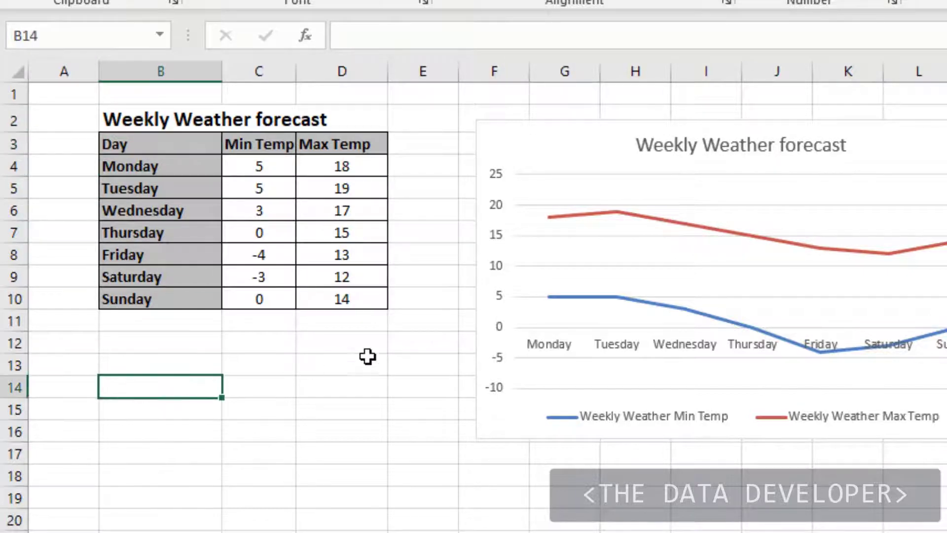
{"action": "left_click", "coordinate": [661, 153]}
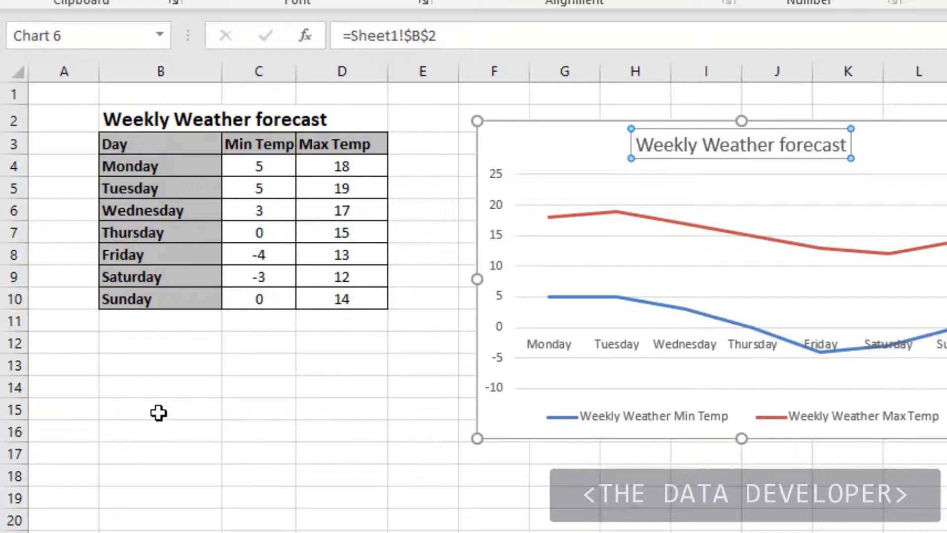
{"action": "left_click", "coordinate": [142, 367]}
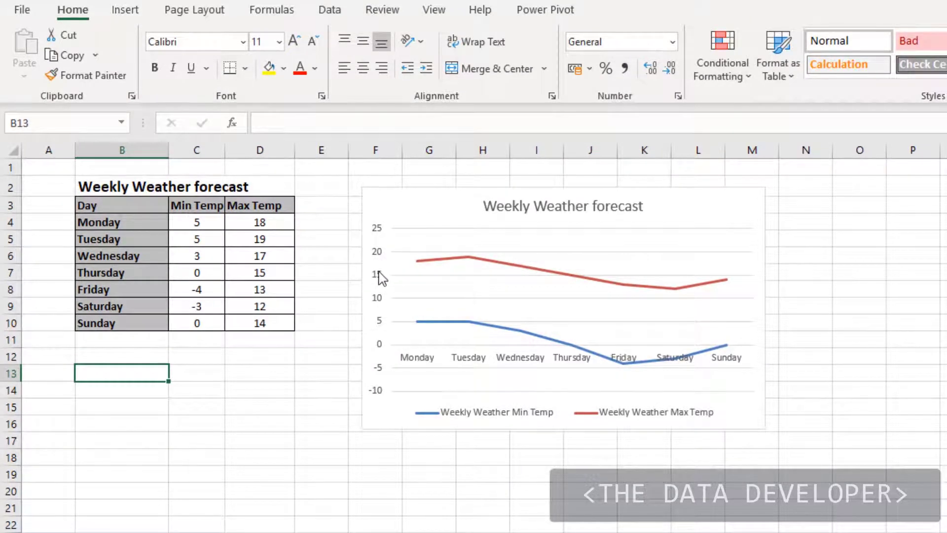
Select the vertical value axis and the Max Temp line to examine how the chart formatting tools name the current selection
{"action": "left_click", "coordinate": [380, 279]}
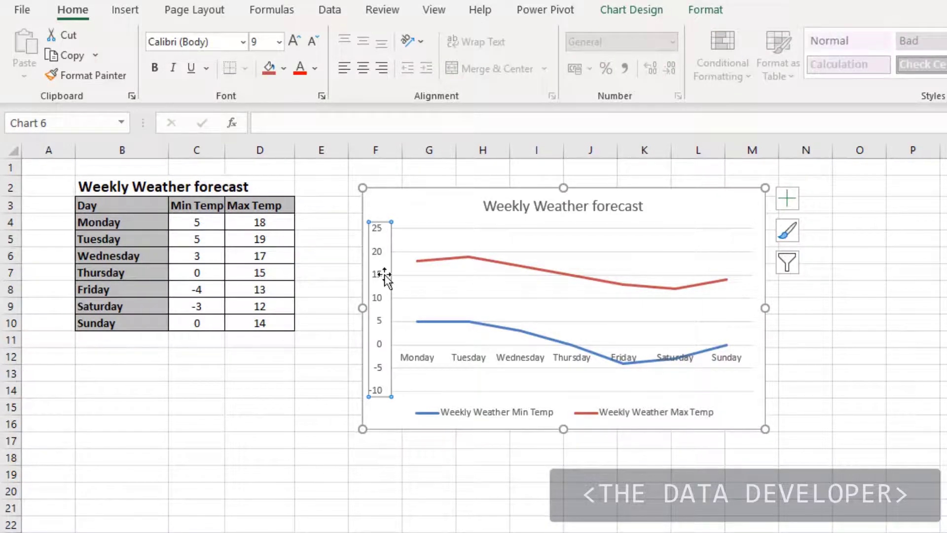
{"action": "left_click", "coordinate": [695, 12]}
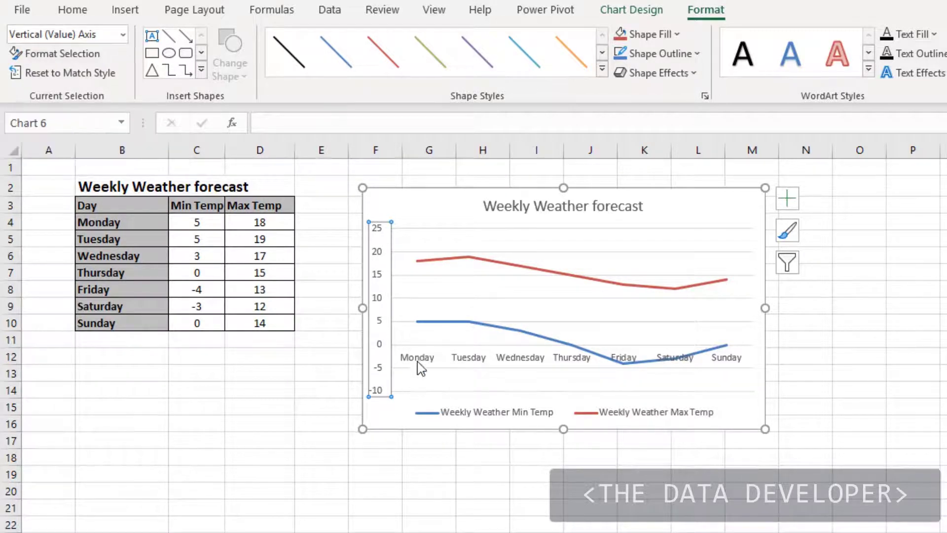
{"action": "left_click", "coordinate": [485, 265]}
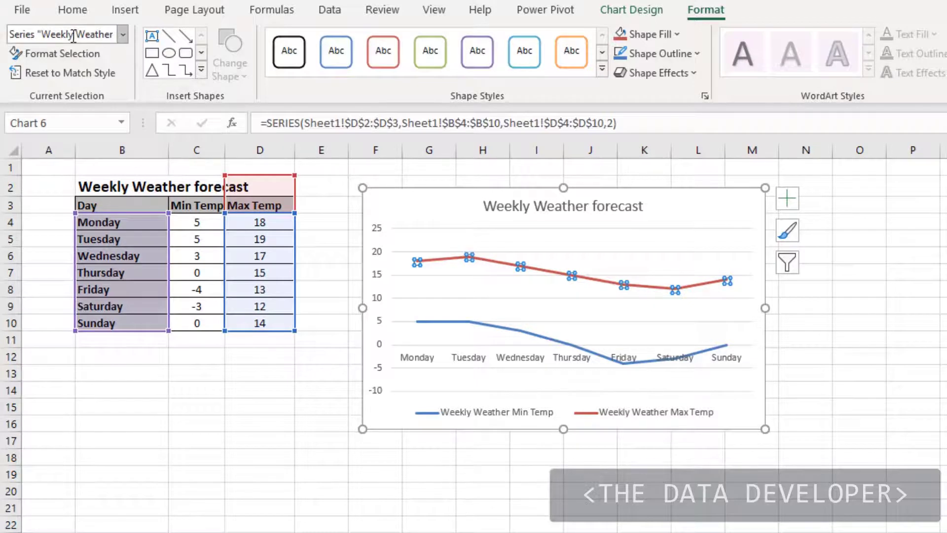
Select the Min Temp line and the vertical value axis, and pick the Legend from the list of chart elements
{"action": "left_click", "coordinate": [467, 322]}
{"action": "left_click", "coordinate": [379, 306]}
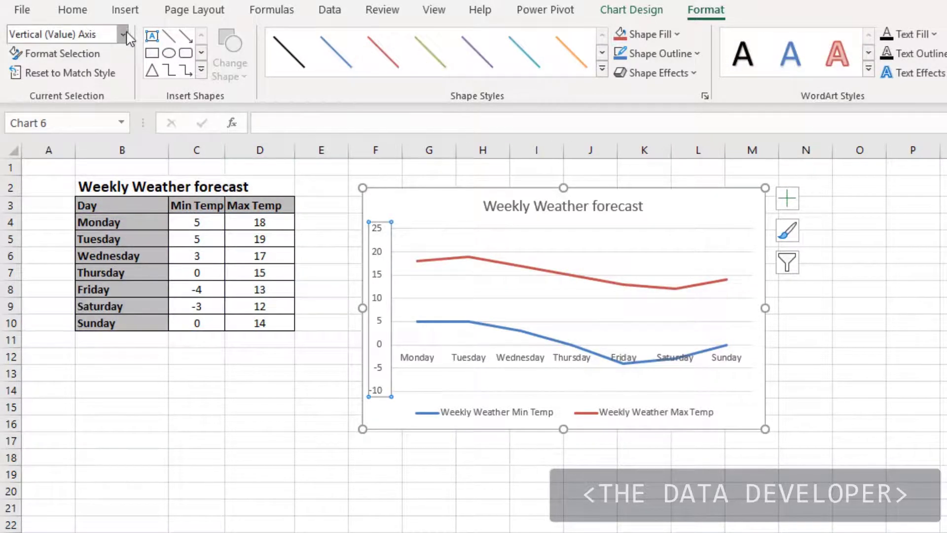
{"action": "left_click", "coordinate": [123, 34]}
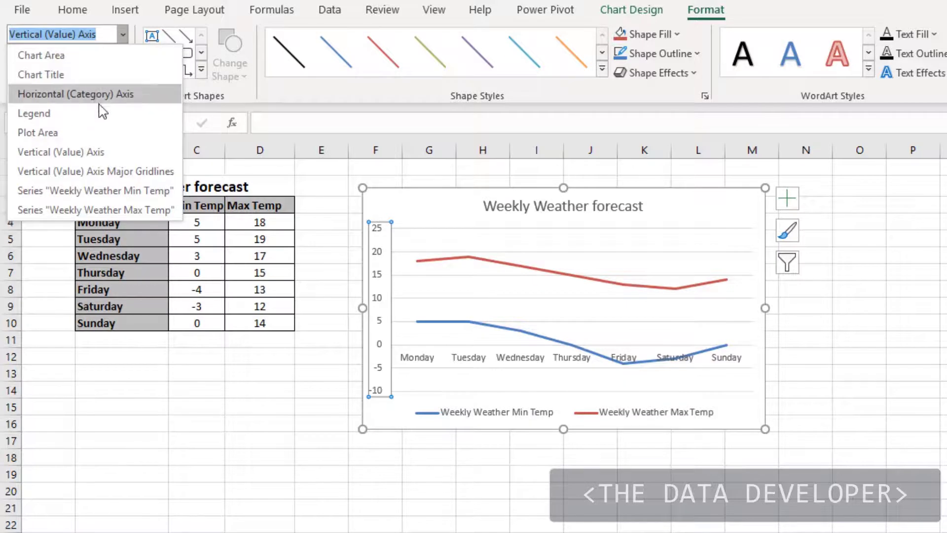
{"action": "left_click", "coordinate": [34, 114]}
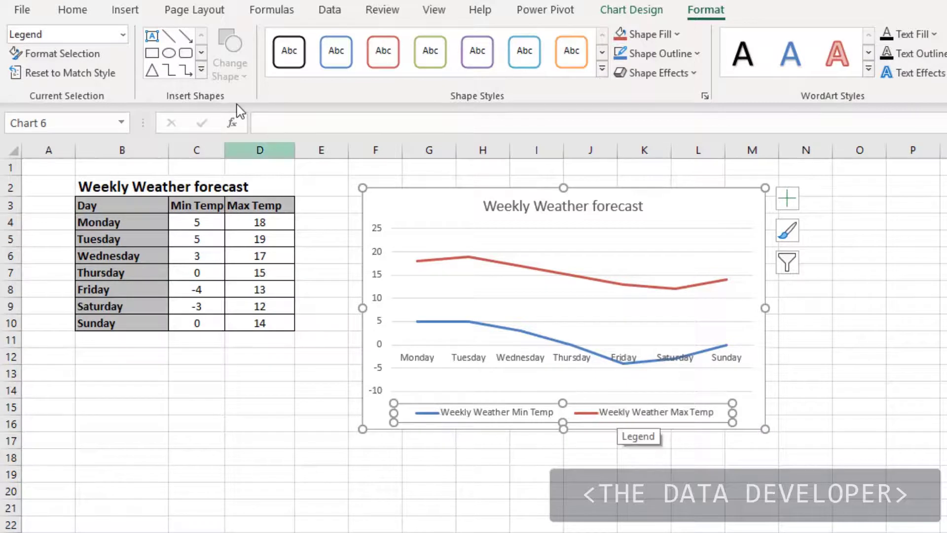
Try the legend position Right in the legend's format options, restore it to Bottom and deselect the chart
{"action": "left_click", "coordinate": [69, 57]}
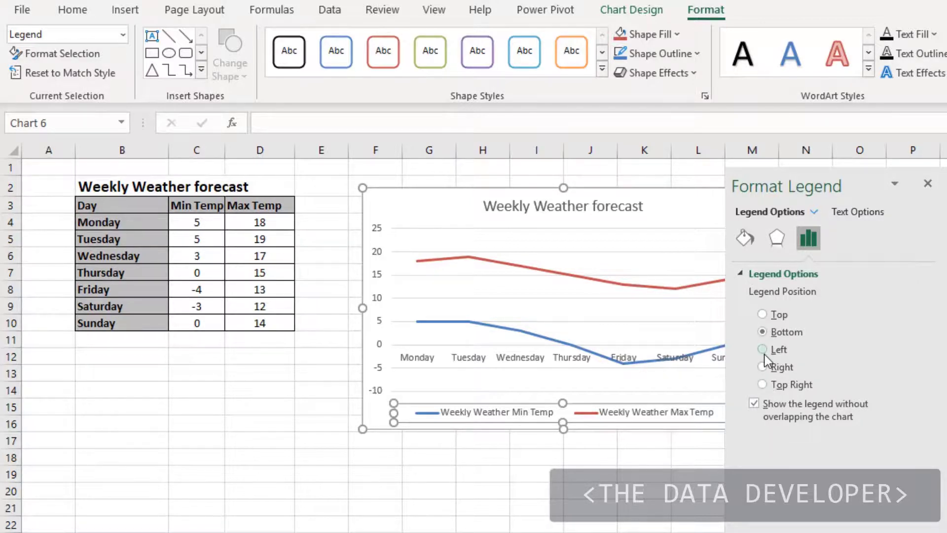
{"action": "left_click", "coordinate": [763, 367]}
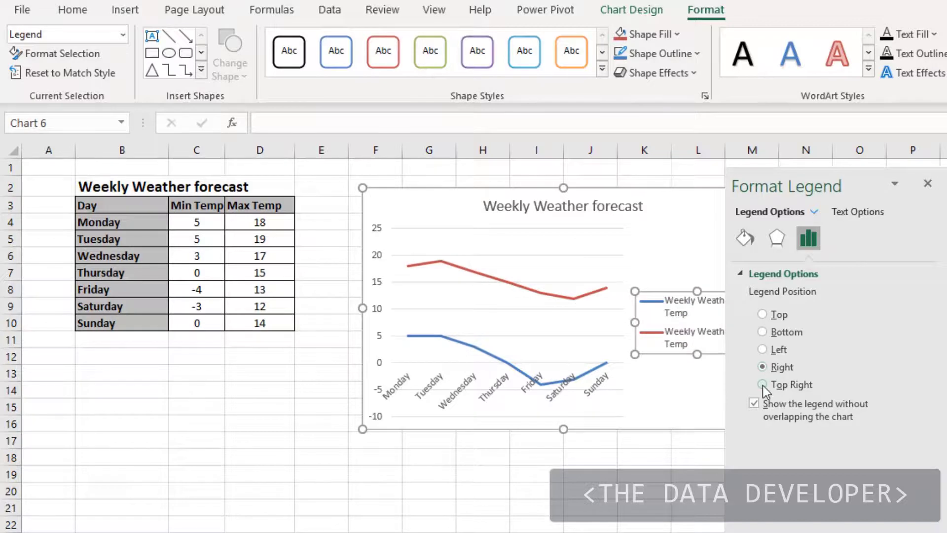
{"action": "left_click", "coordinate": [768, 332]}
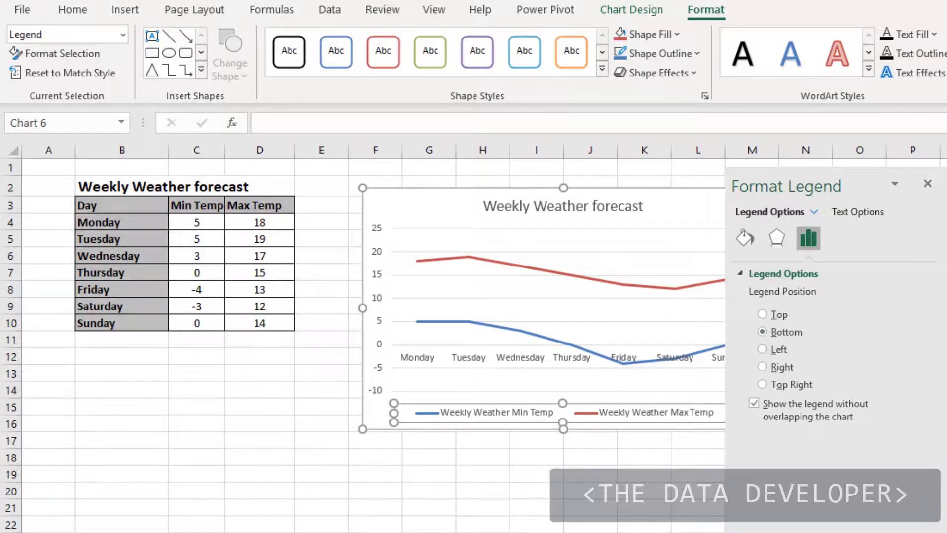
{"action": "key", "text": "Escape"}
{"action": "key", "text": "Escape"}
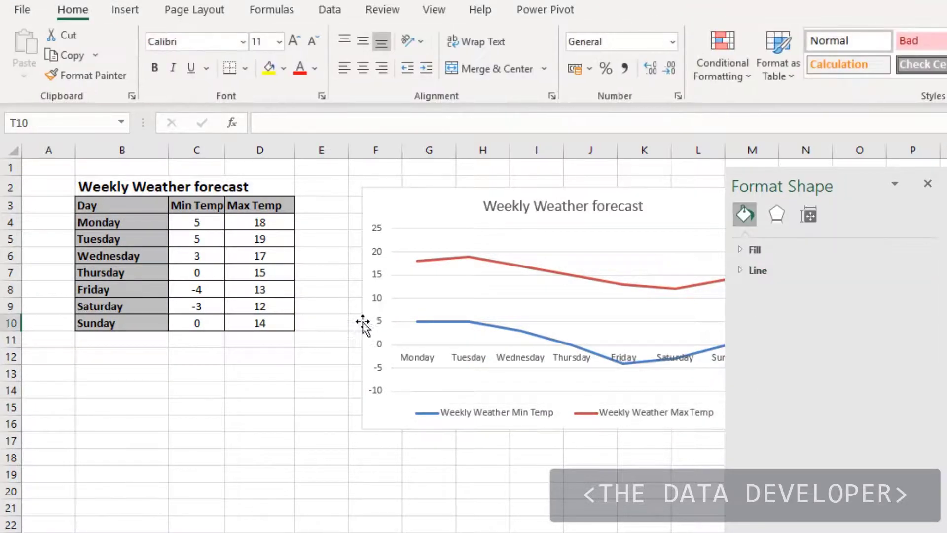
Set the vertical value axis bounds to a minimum of -5 and a maximum of 20, and close the axis formatting
{"action": "left_click", "coordinate": [378, 299]}
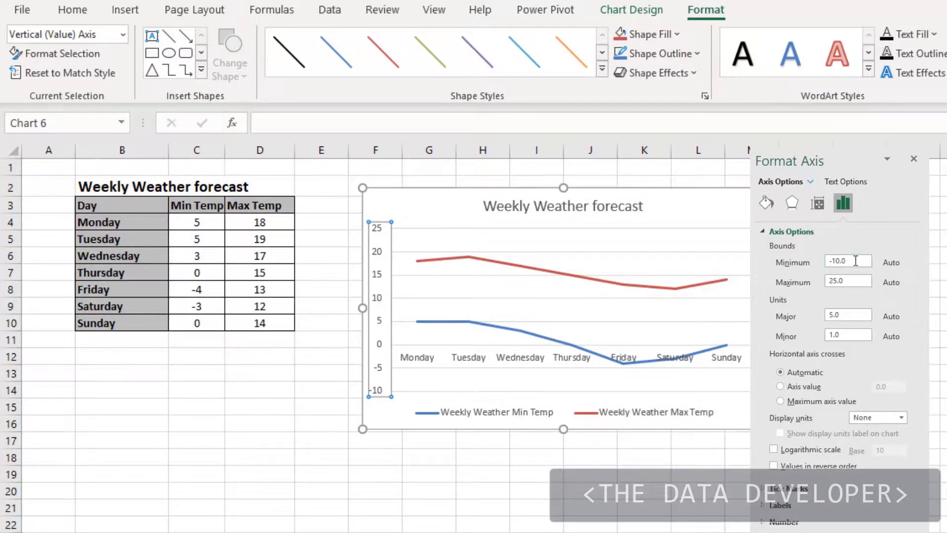
{"action": "left_click_drag", "start_coordinate": [856, 260], "coordinate": [779, 261]}
{"action": "left_click_drag", "start_coordinate": [857, 281], "coordinate": [824, 263]}
{"action": "type", "text": "2"}
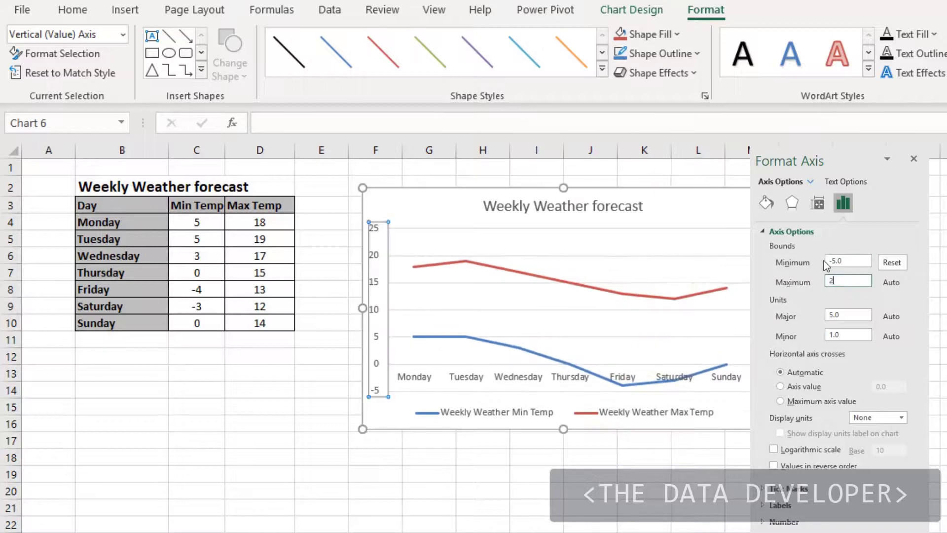
{"action": "left_click", "coordinate": [852, 264]}
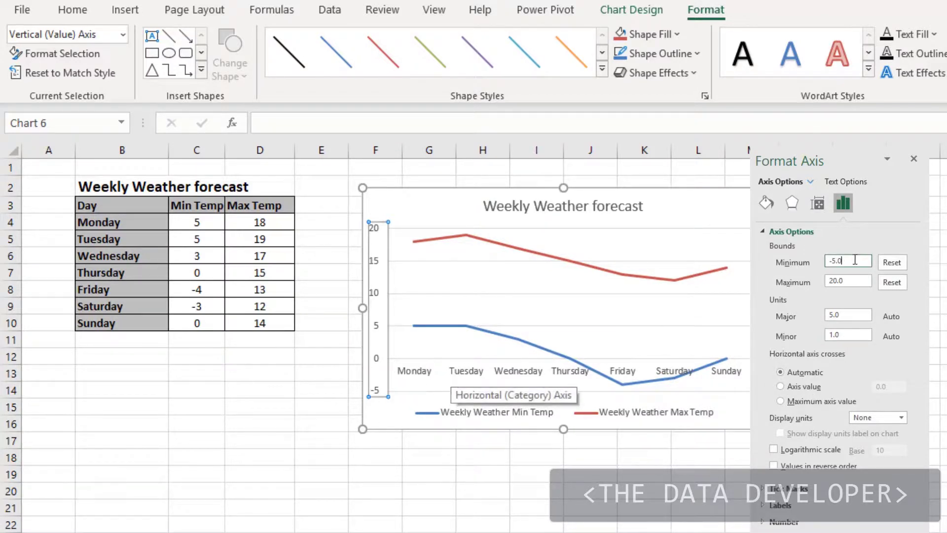
{"action": "left_click", "coordinate": [914, 161]}
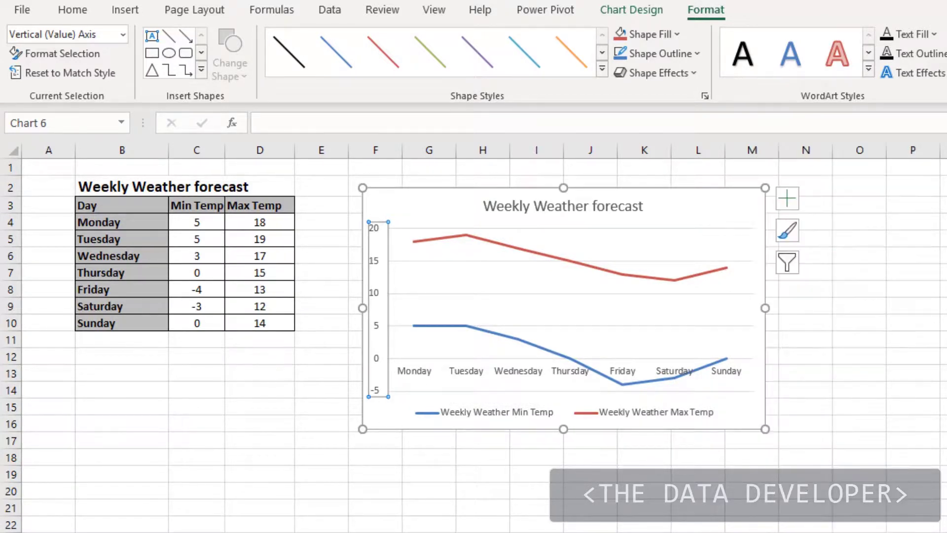
{"action": "left_click", "coordinate": [912, 387]}
Open the formatting options of the Max Temp series to examine which axis it is plotted on, and leave them
{"action": "left_click", "coordinate": [494, 246]}
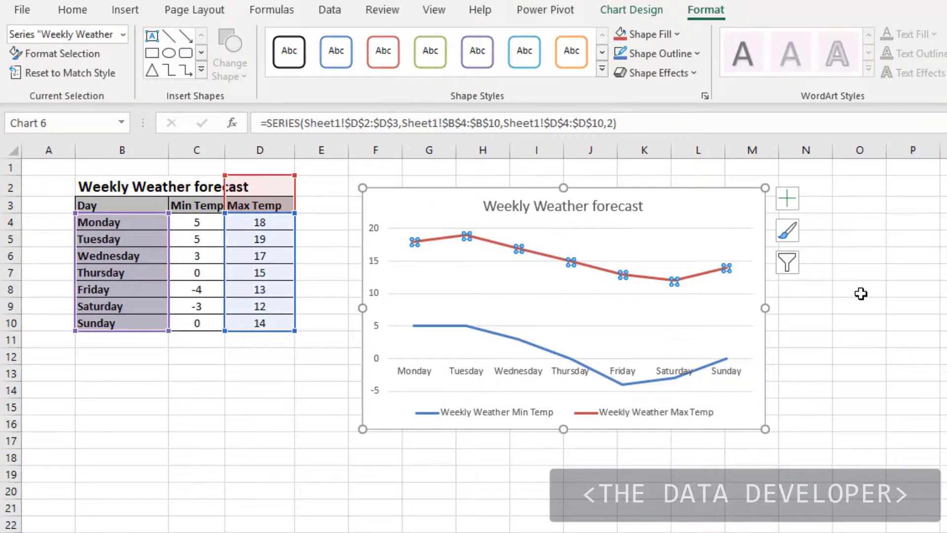
{"action": "key", "text": "ctrl+1"}
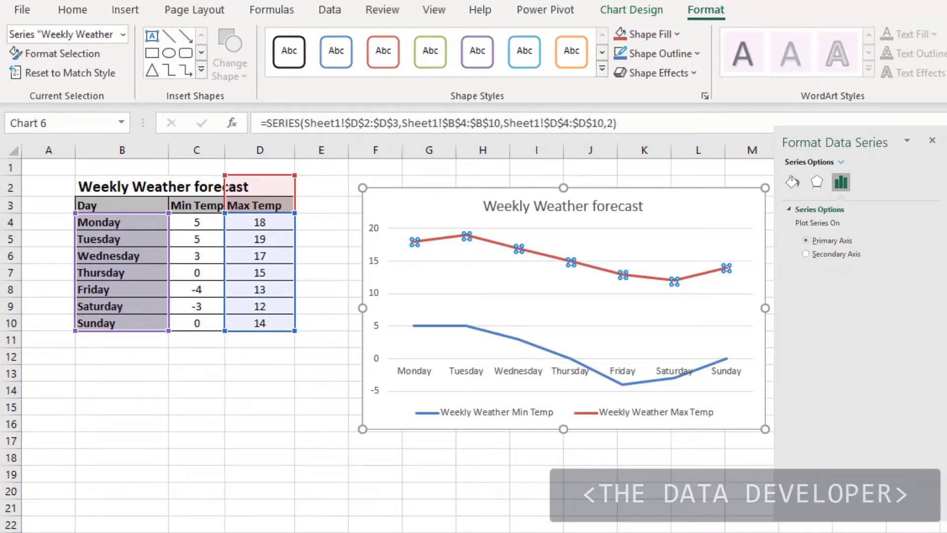
{"action": "key", "text": "Escape"}
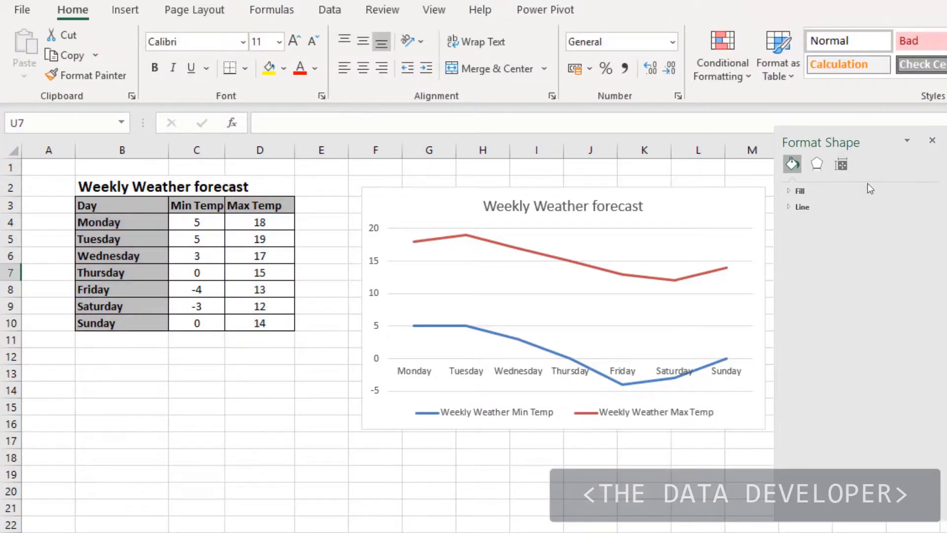
{"action": "left_click", "coordinate": [649, 413]}
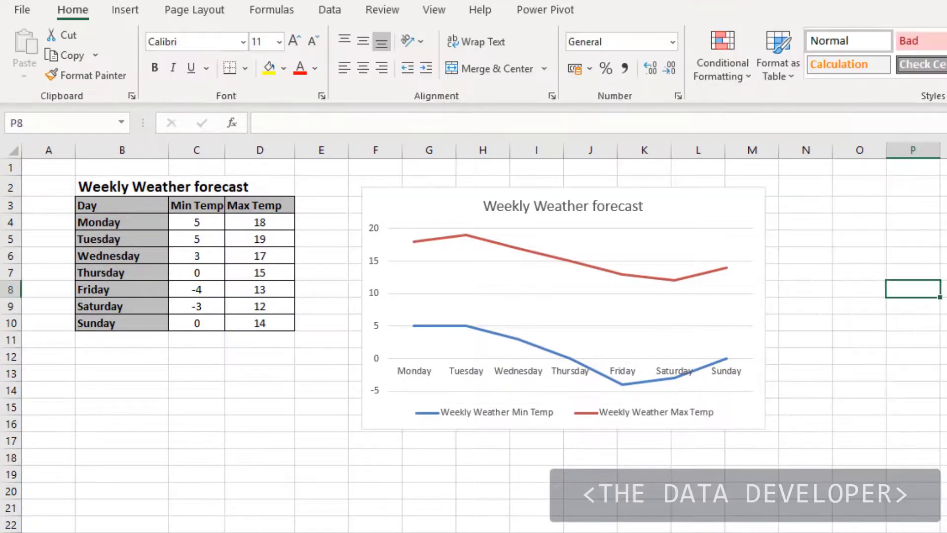